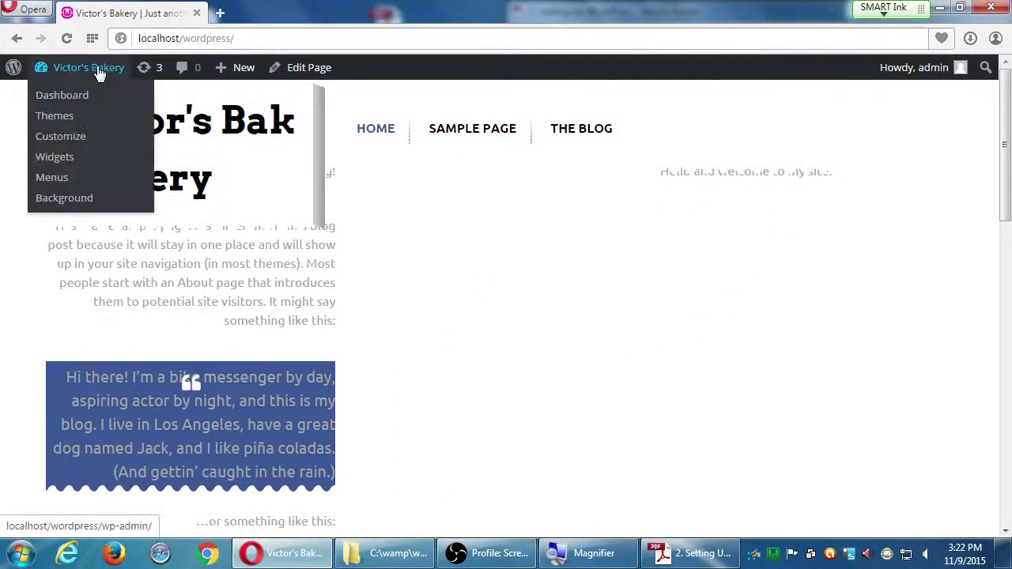
Activate the Twenty Fourteen theme from the installed themes and view the live site with it
click(64, 70)
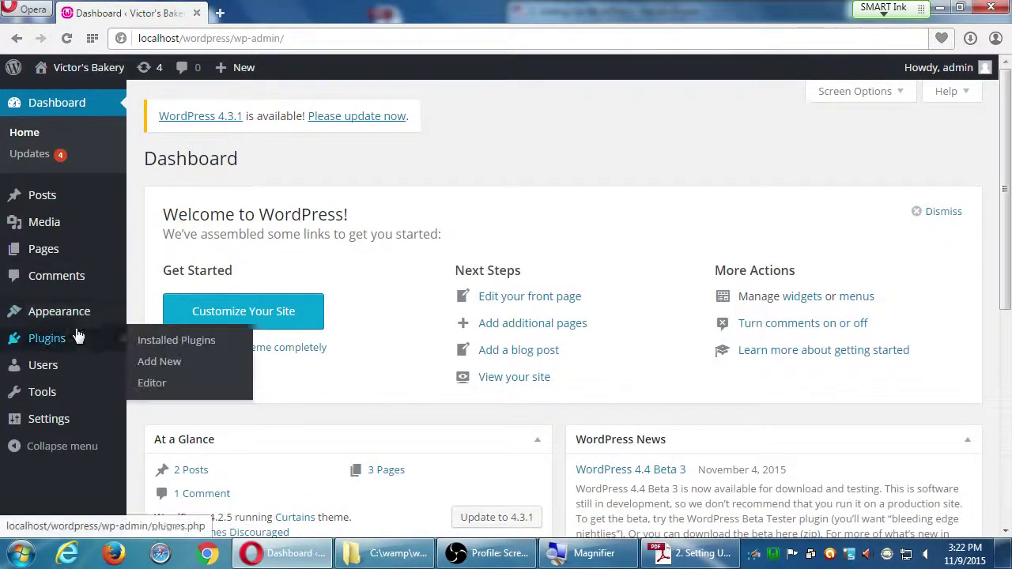
mouse_move(84, 321)
click(155, 318)
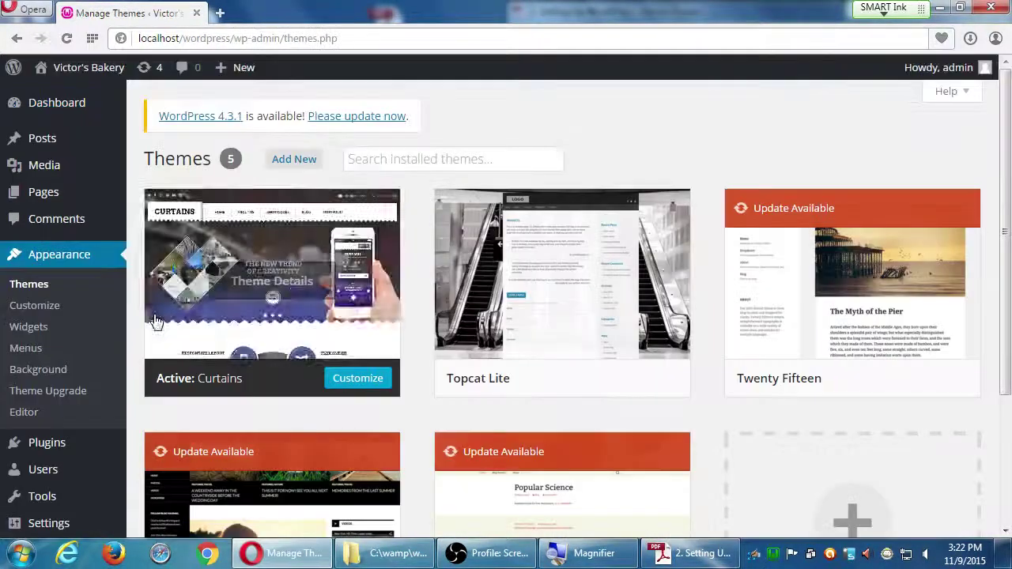
scroll(546, 324, down, 1)
scroll(559, 331, down, 2)
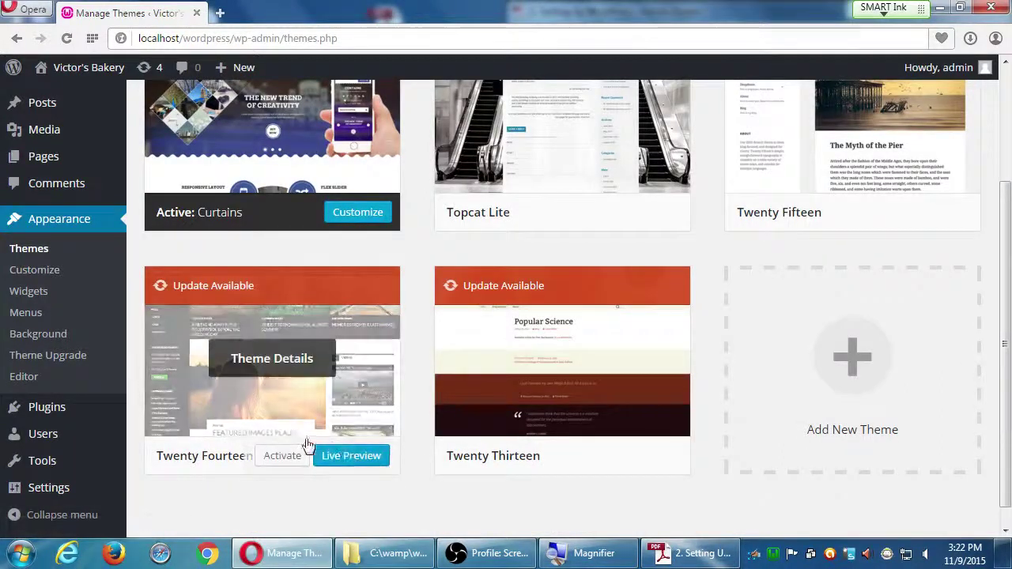
click(282, 458)
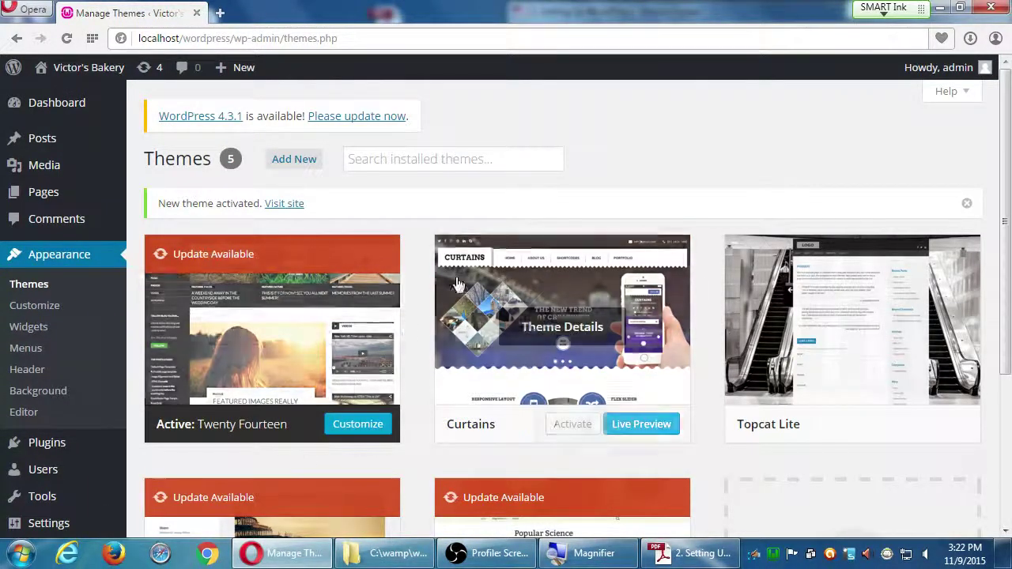
click(100, 76)
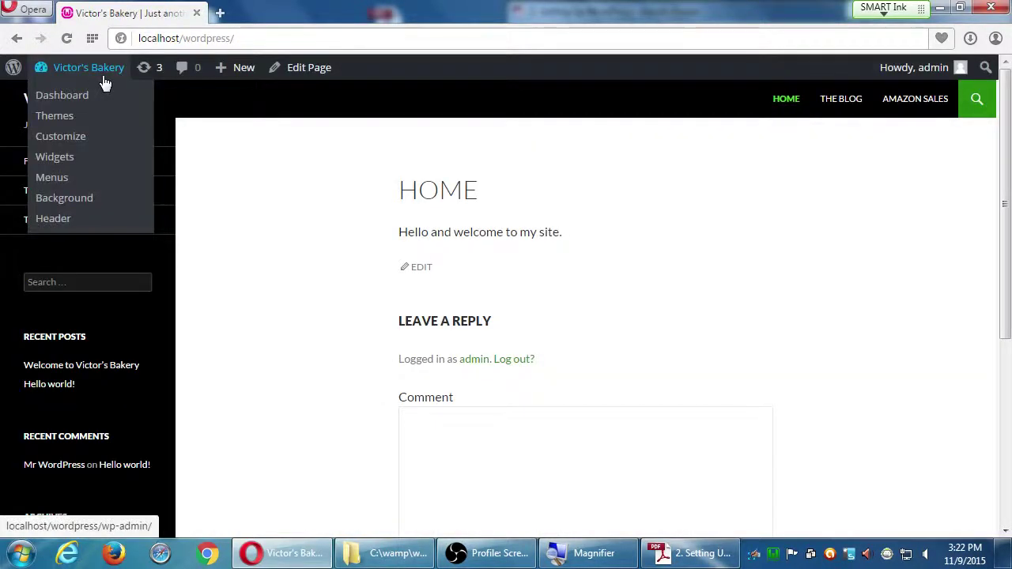
Activate the Twenty Fifteen theme from the installed themes
click(87, 136)
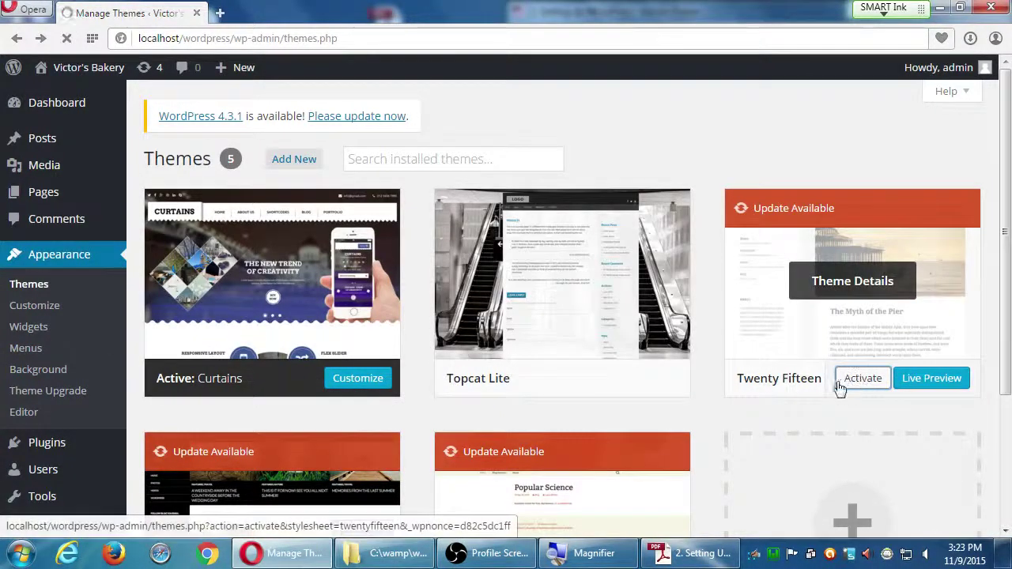
click(840, 386)
Open the desktop PDF handout about archiving WordPress with Duplicator, cancelling the untagged document reading setup
key(super+d)
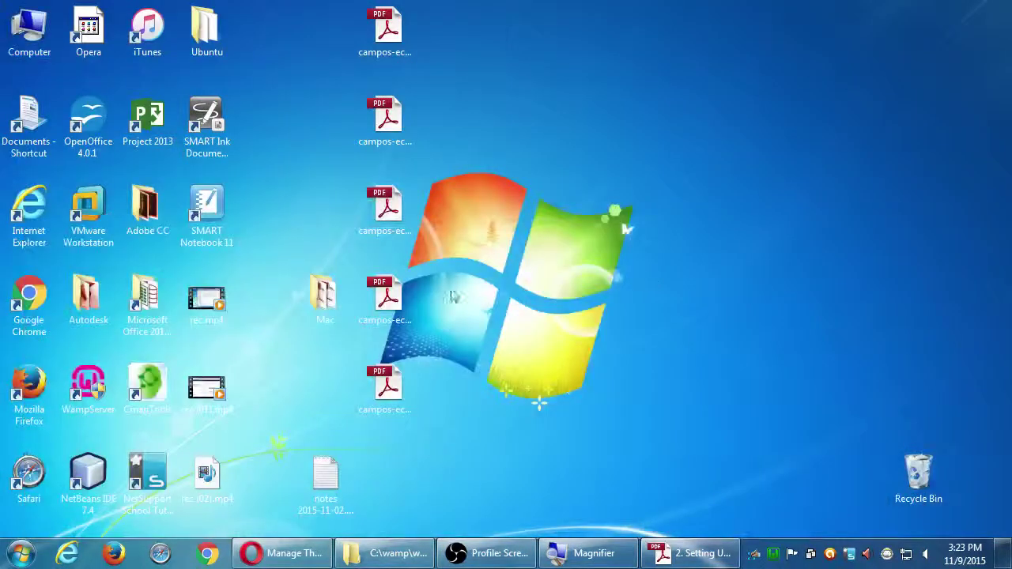
click(396, 119)
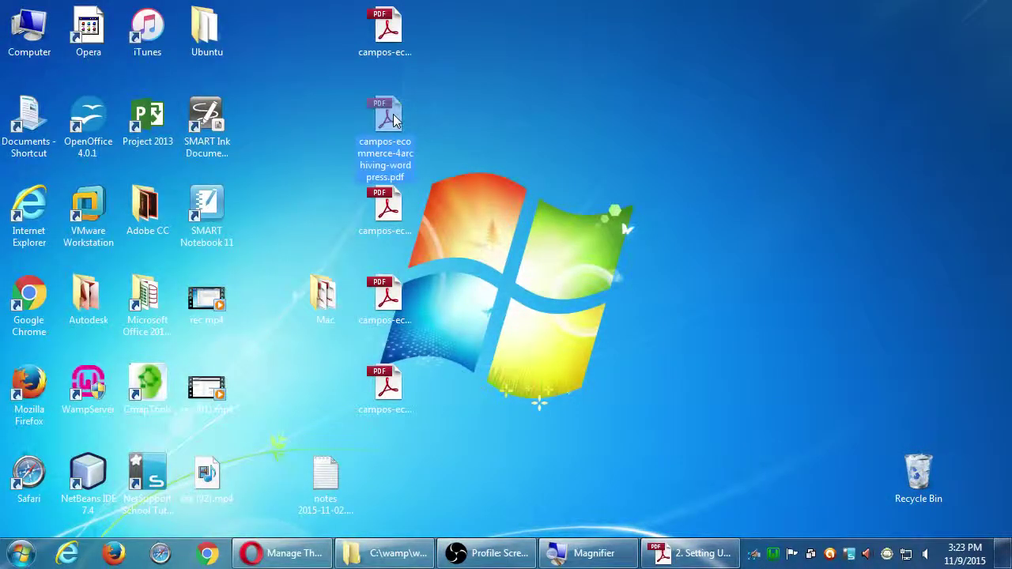
double_click(395, 119)
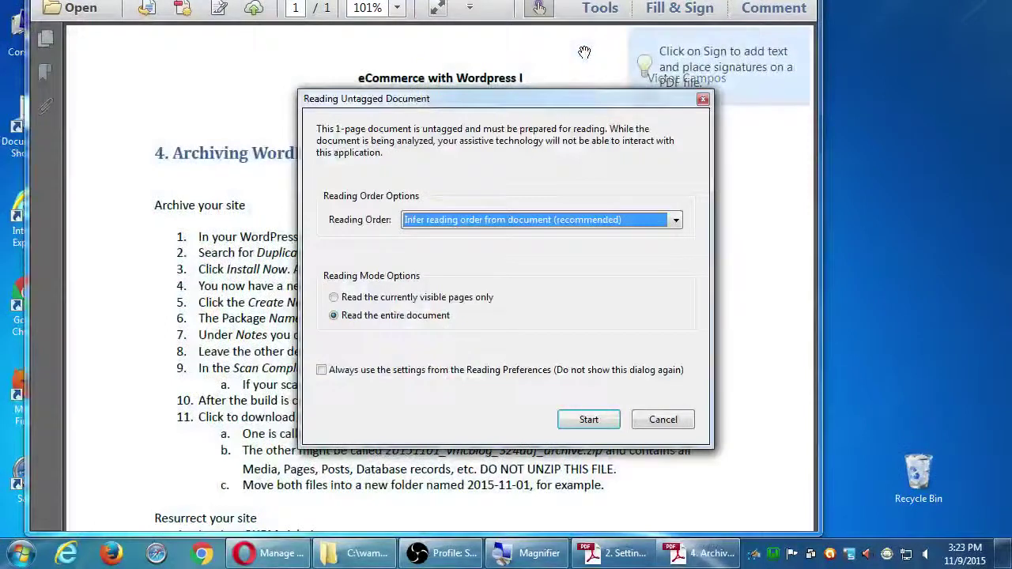
click(663, 419)
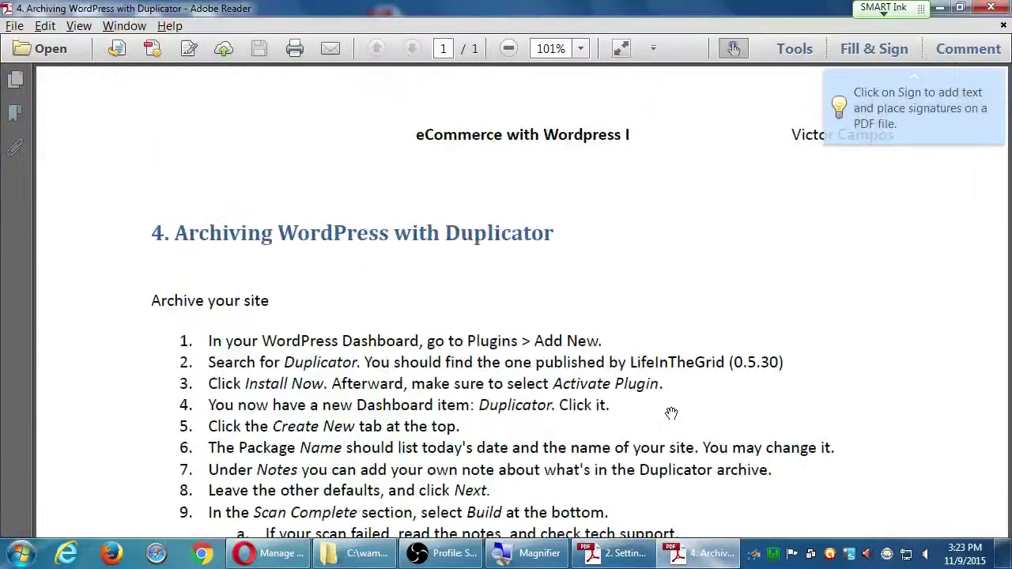
Read the "Archive your site" instructions in the PDF at 125% zoom
key(ctrl+minus)
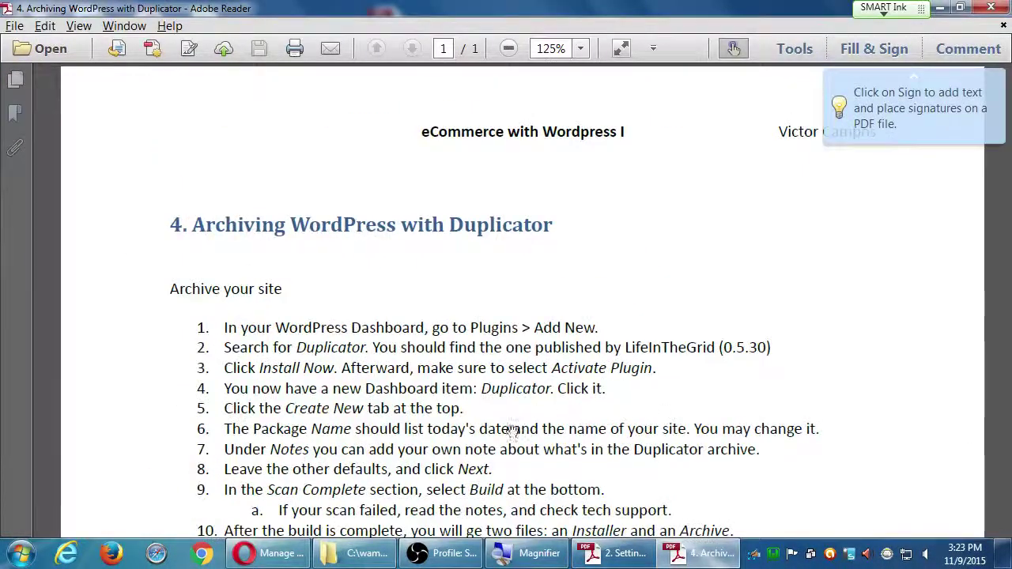
scroll(503, 399, down, 1)
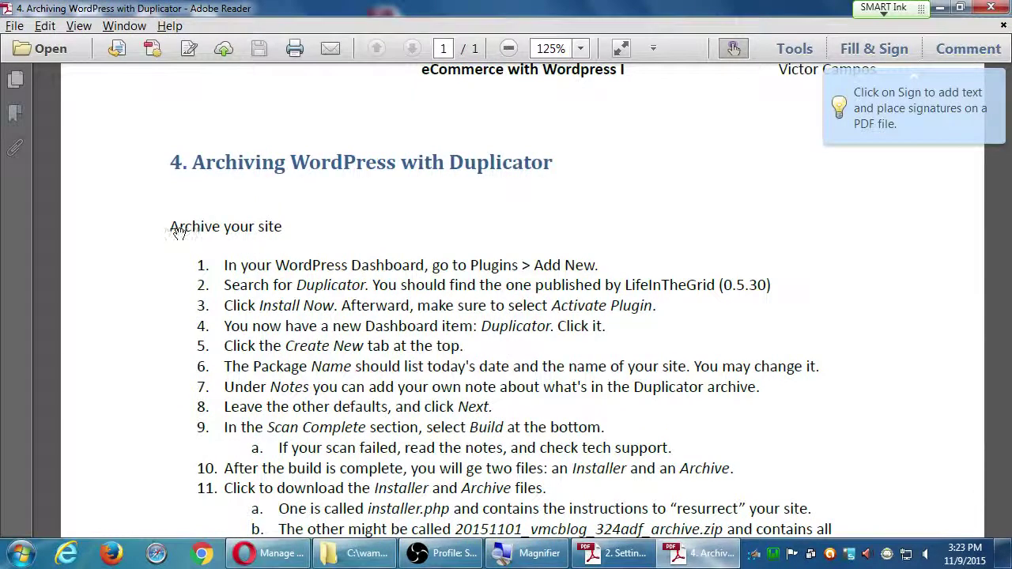
scroll(348, 360, down, 8)
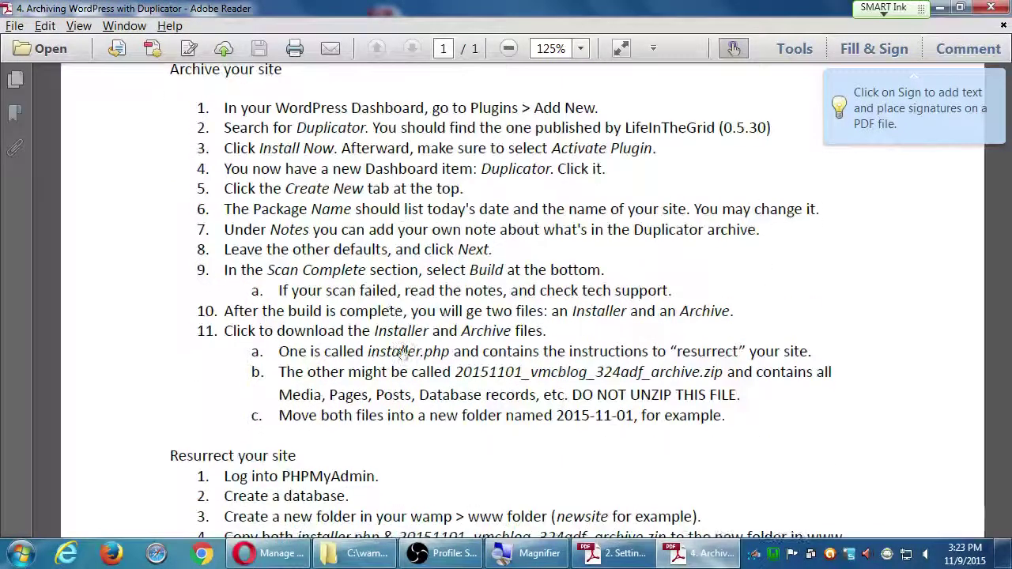
scroll(431, 231, up, 4)
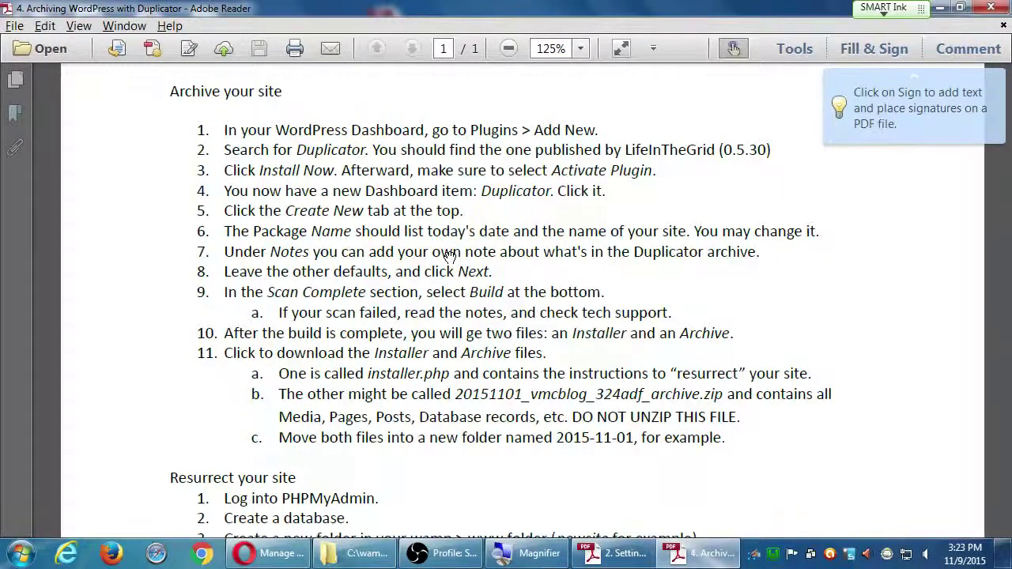
key(super+d)
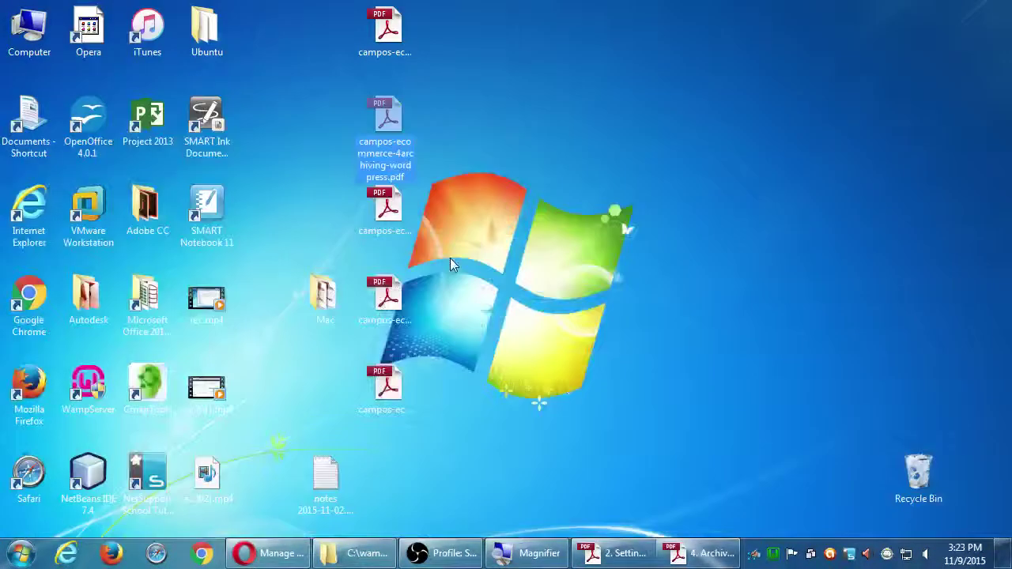
click(367, 565)
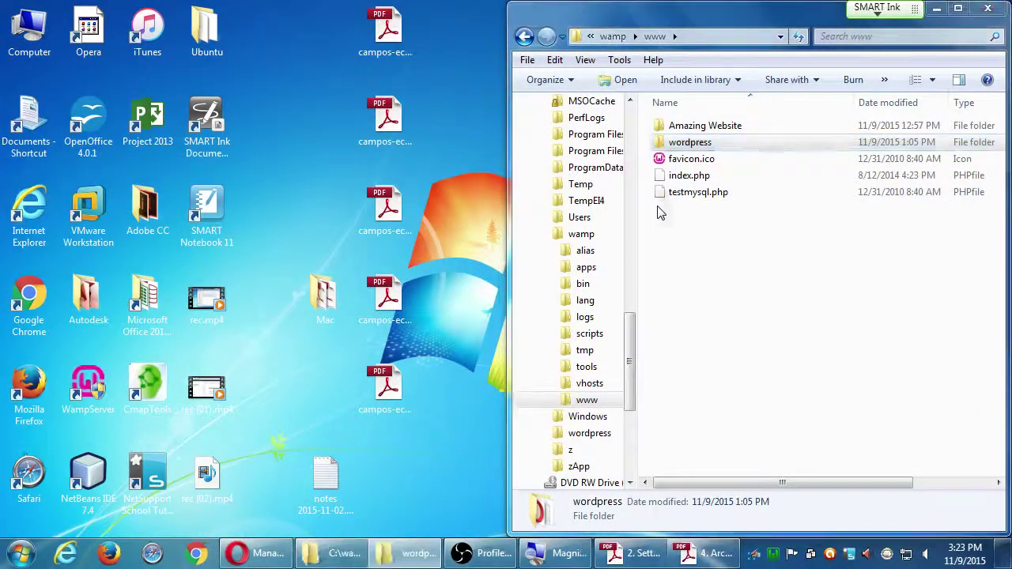
key(alt+Return)
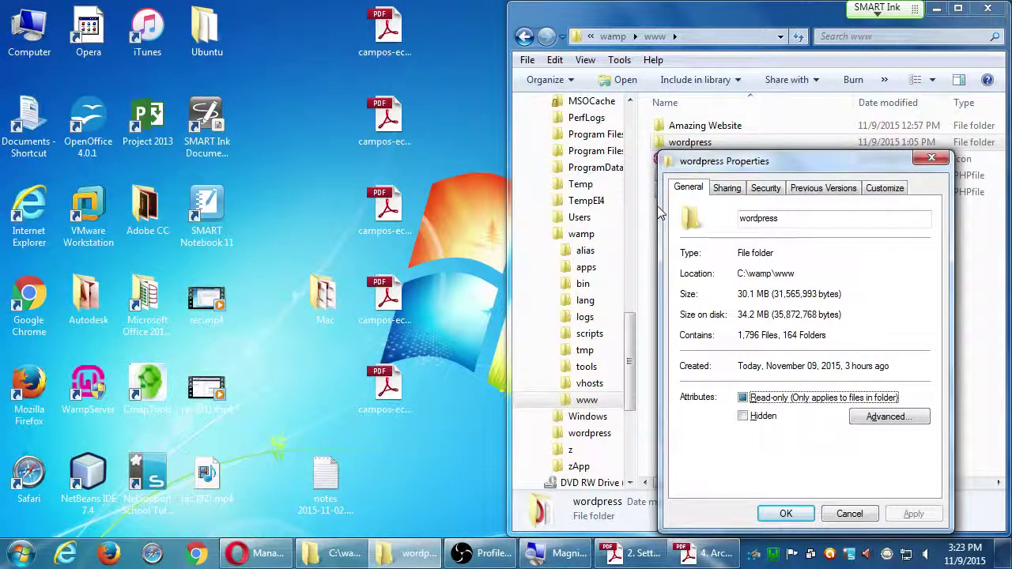
key(Escape)
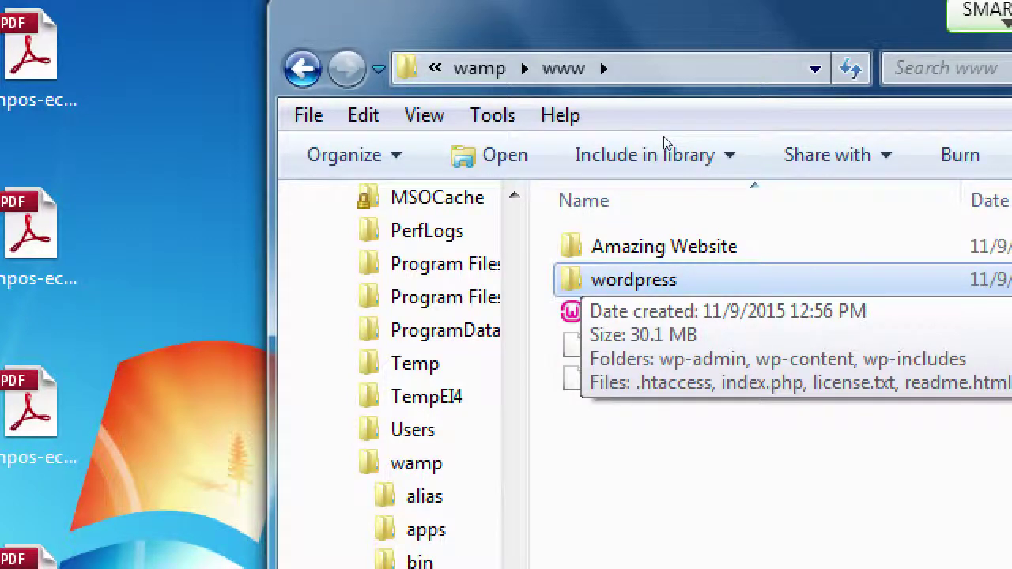
key(super+minus)
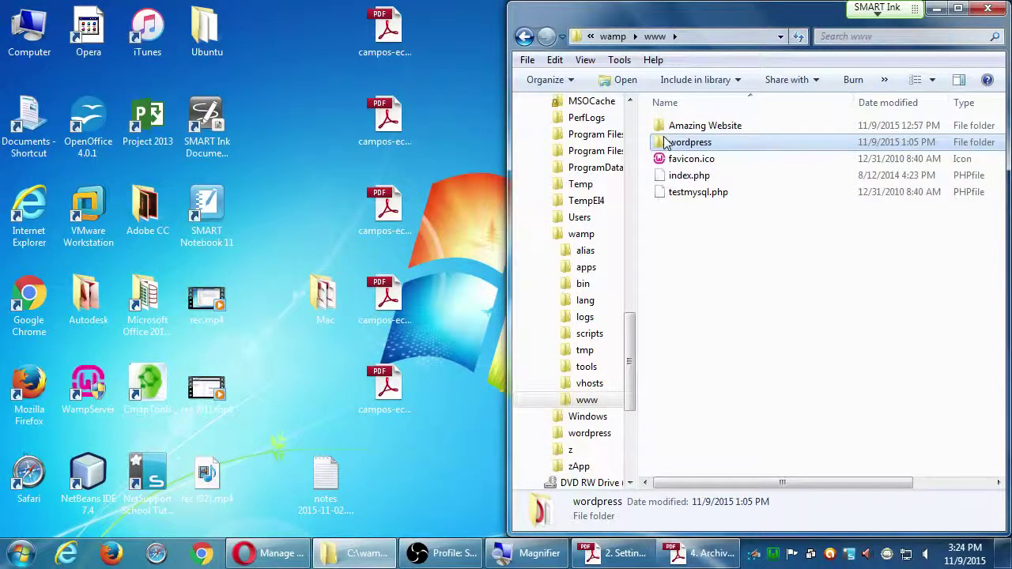
Tile the Duplicator PDF in Adobe Reader on the right half of the desktop and the Opera browser on the left half
click(701, 554)
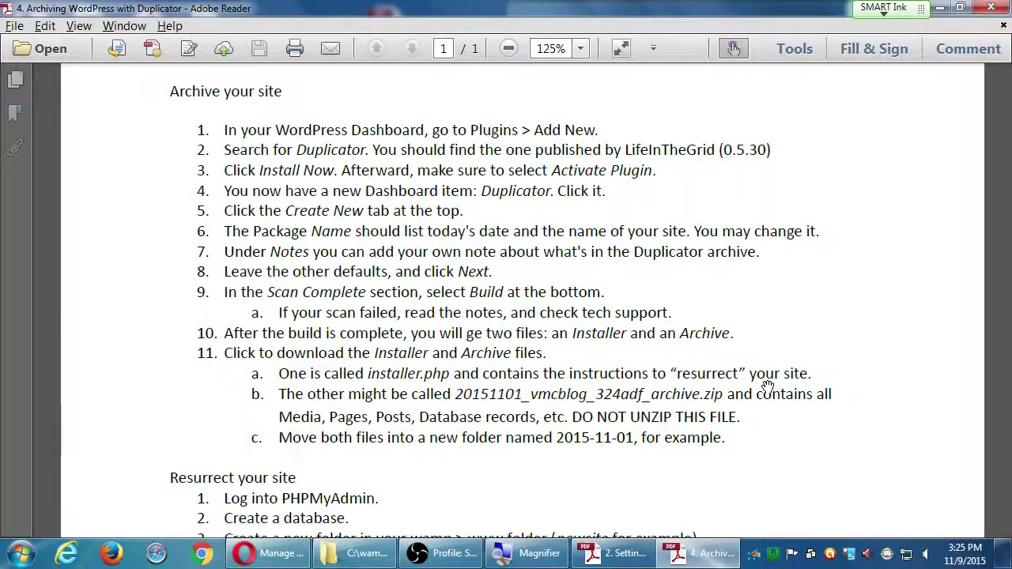
key(super+Right)
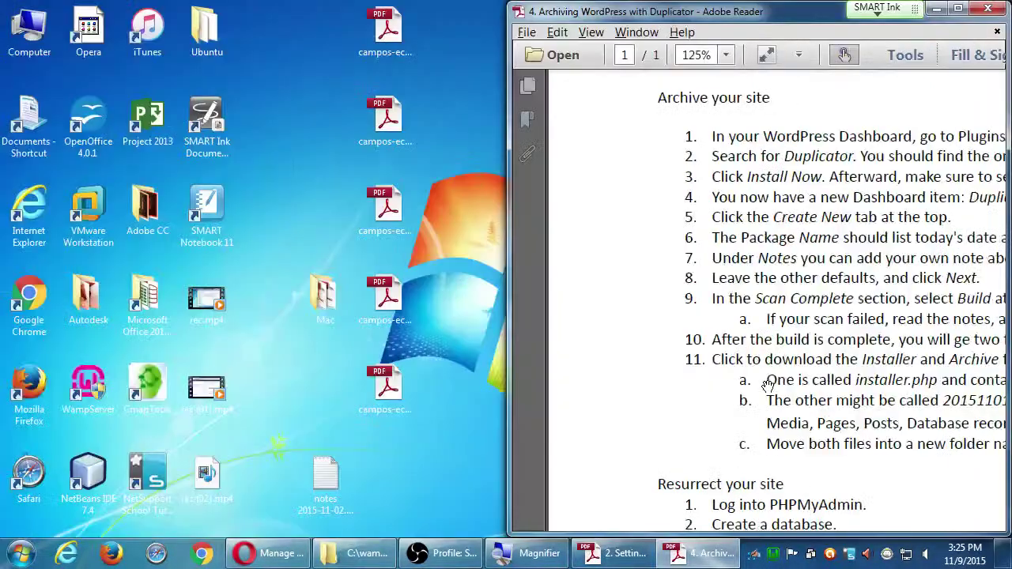
click(268, 552)
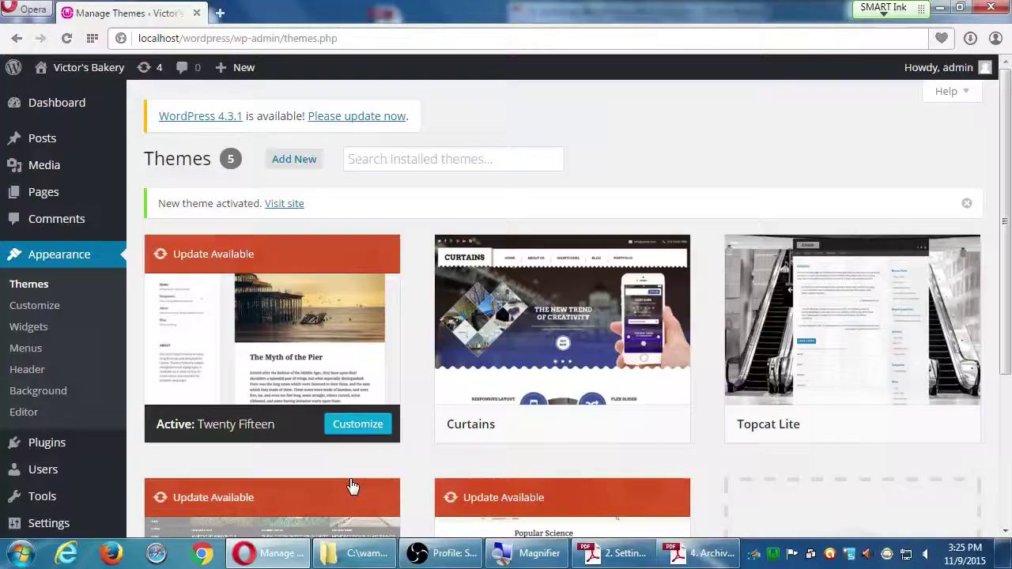
key(super+Left)
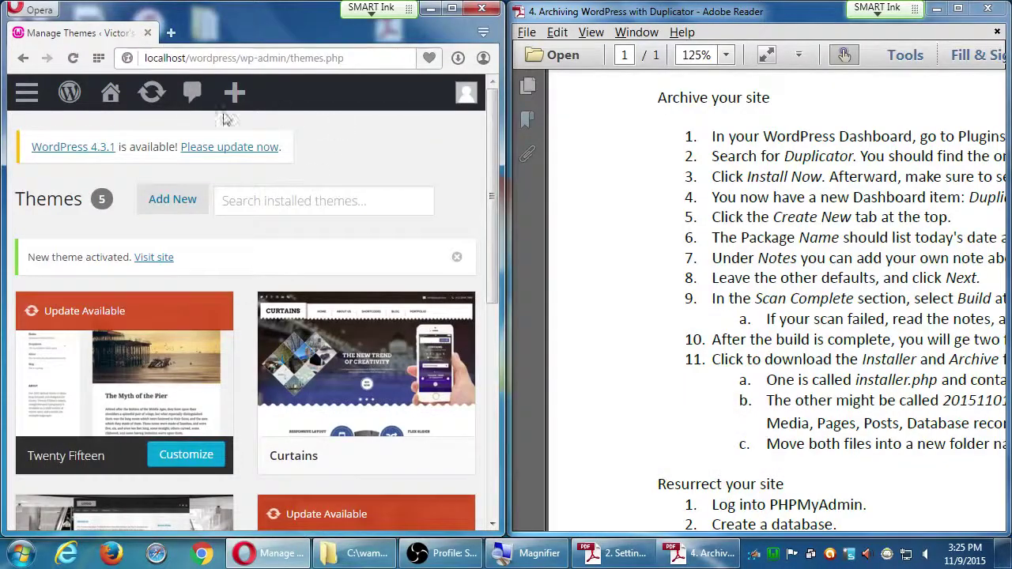
Maximize the browser window and open the WordPress page for adding new plugins
click(26, 101)
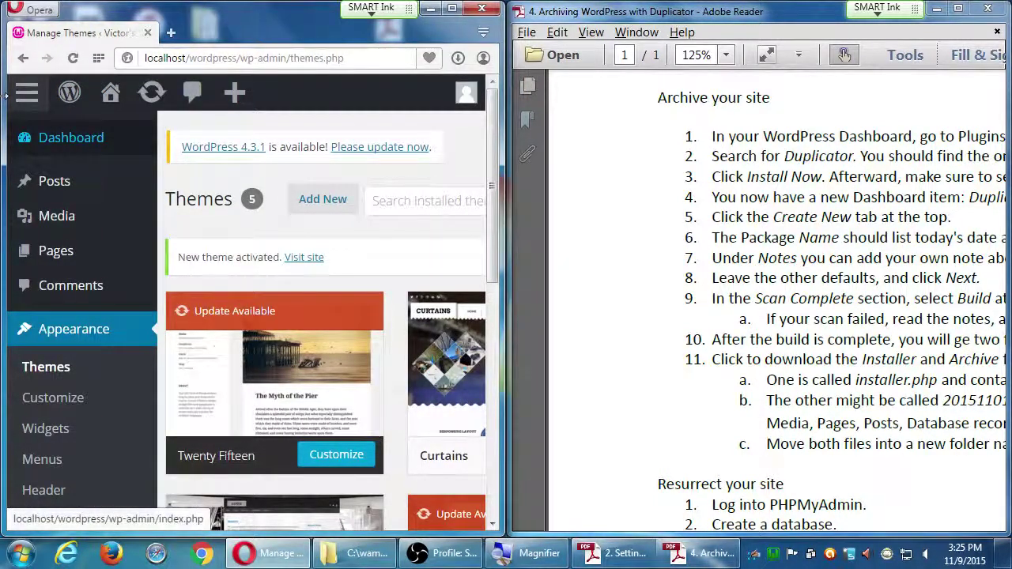
scroll(178, 444, down, 2)
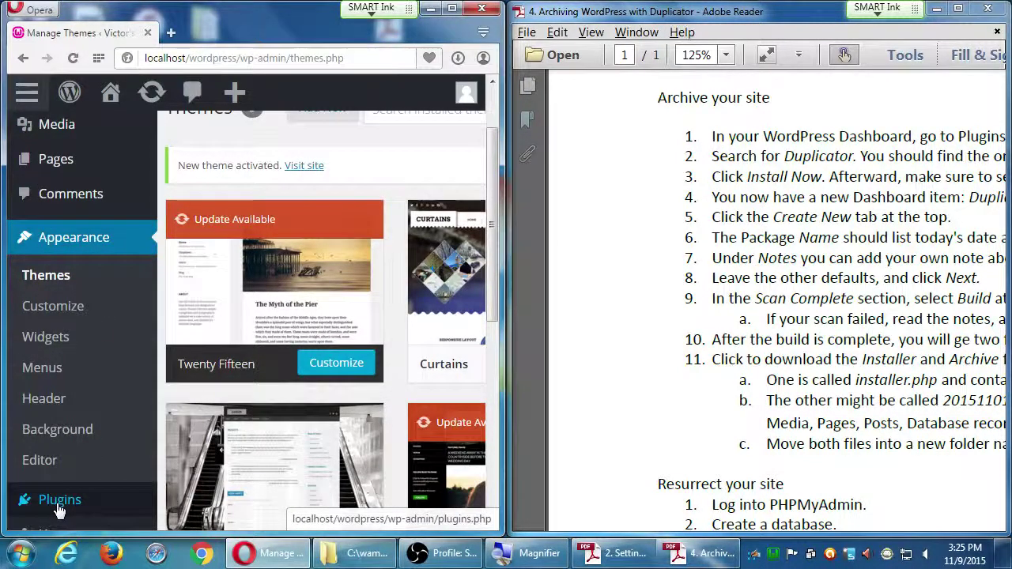
key(super+Up)
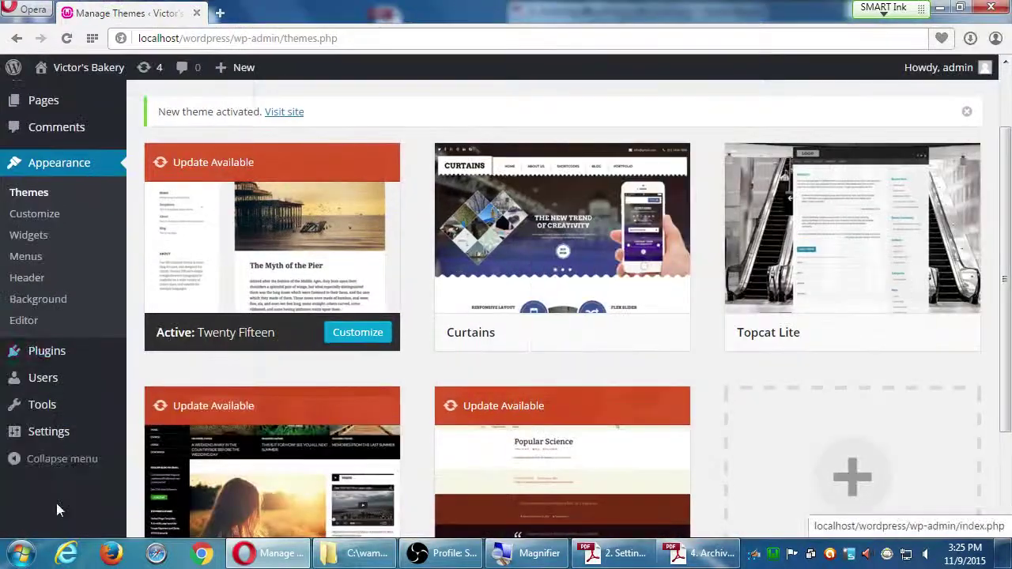
mouse_move(64, 409)
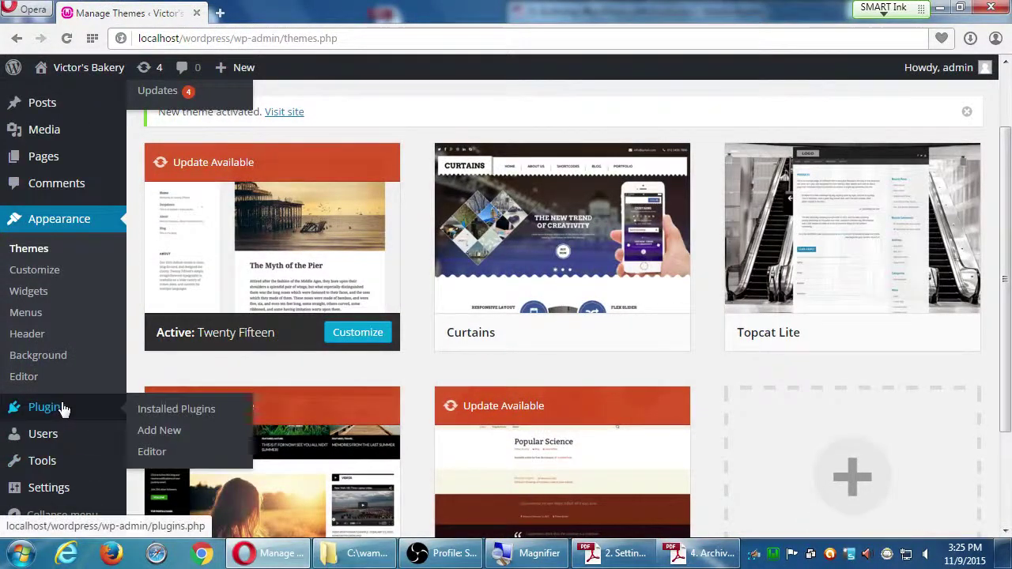
click(146, 428)
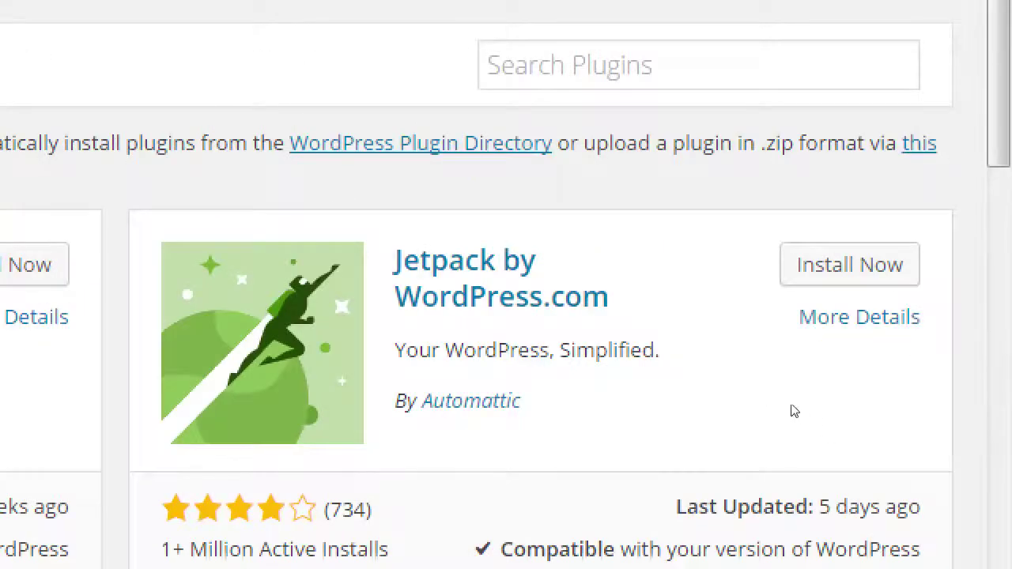
Browse the featured plugins, examining their ratings, active installs and compatibility
drag(775, 384, 722, 387)
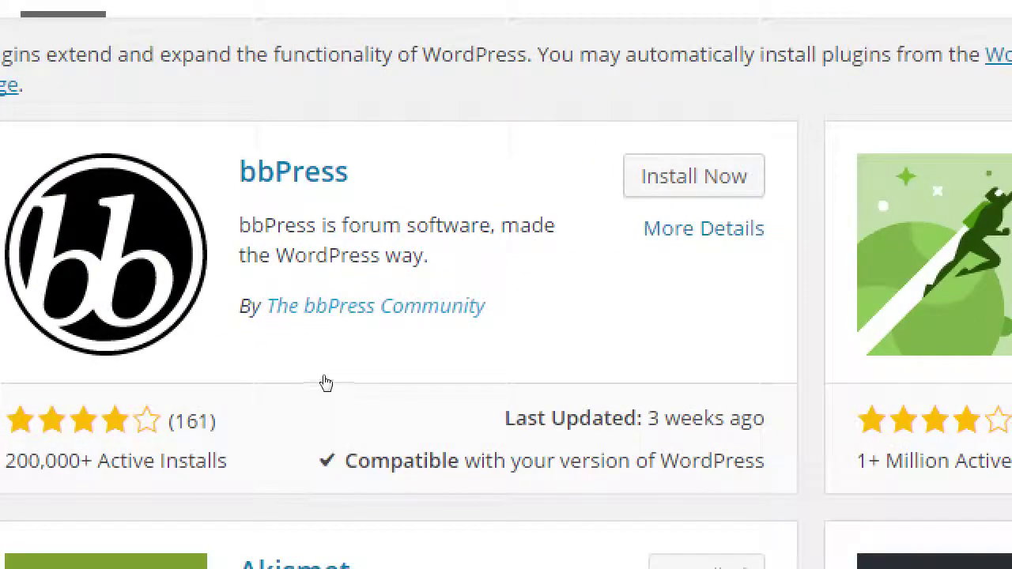
scroll(325, 384, down, 2)
scroll(333, 312, down, 2)
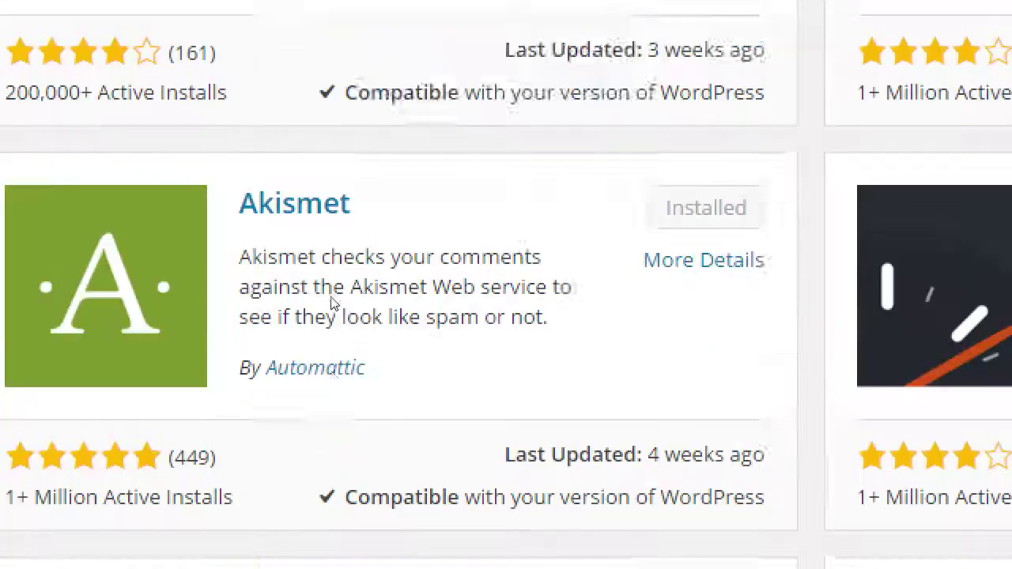
scroll(332, 304, down, 5)
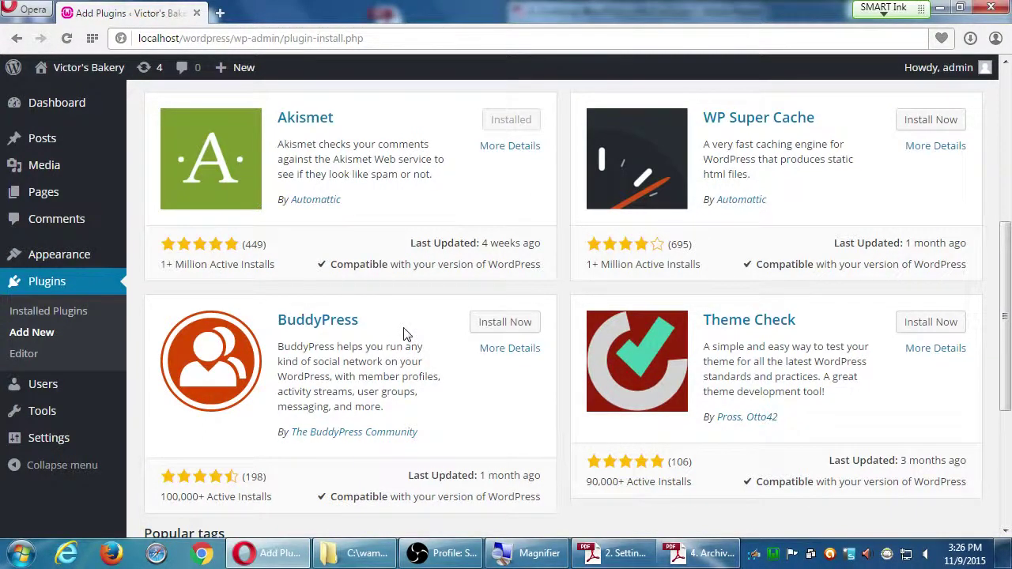
scroll(405, 335, up, 3)
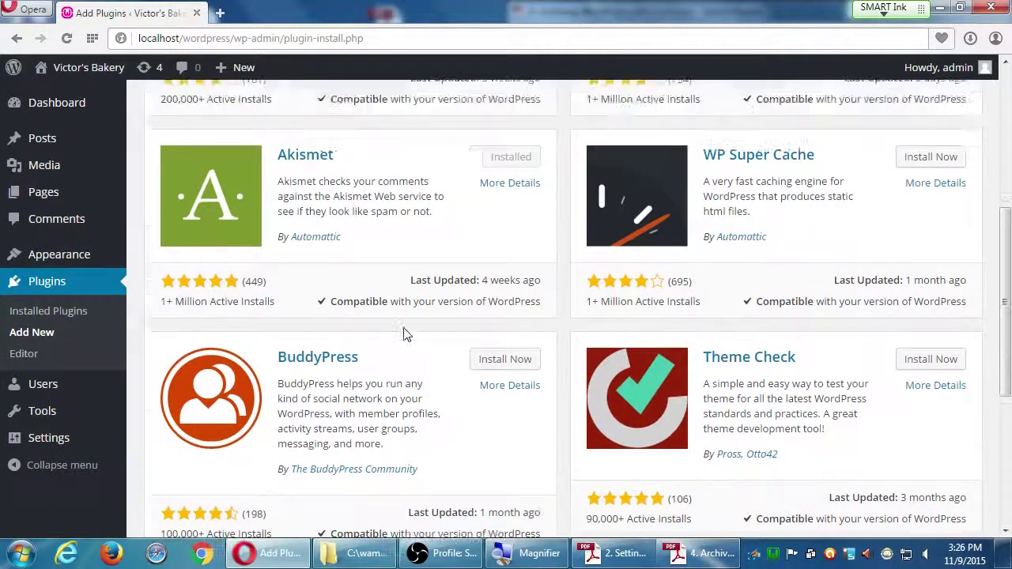
Switch to the Duplicator PDF to check the plugin search and installation instructions, and return to the Add Plugins page in Opera
click(696, 553)
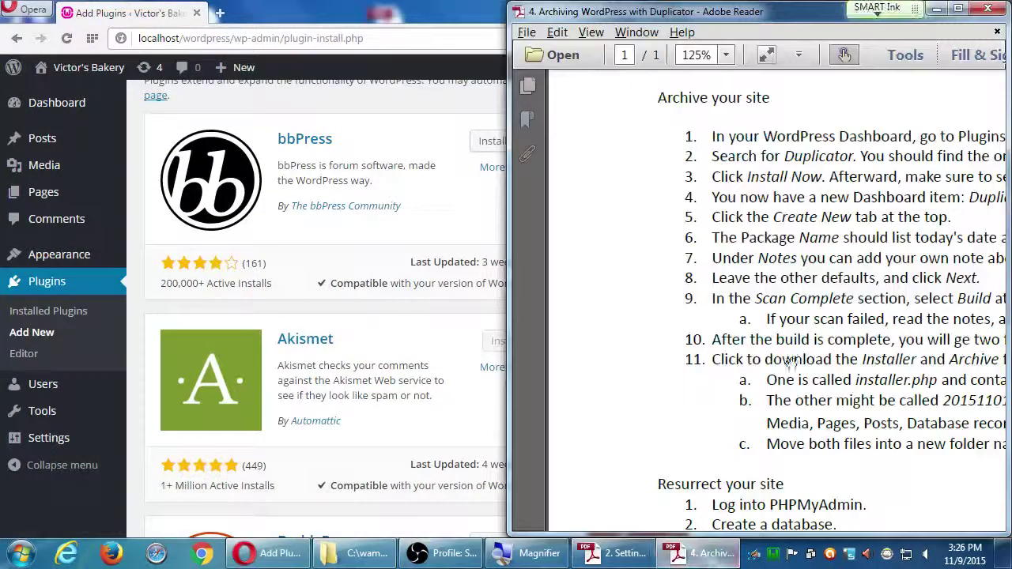
drag(787, 353, 754, 349)
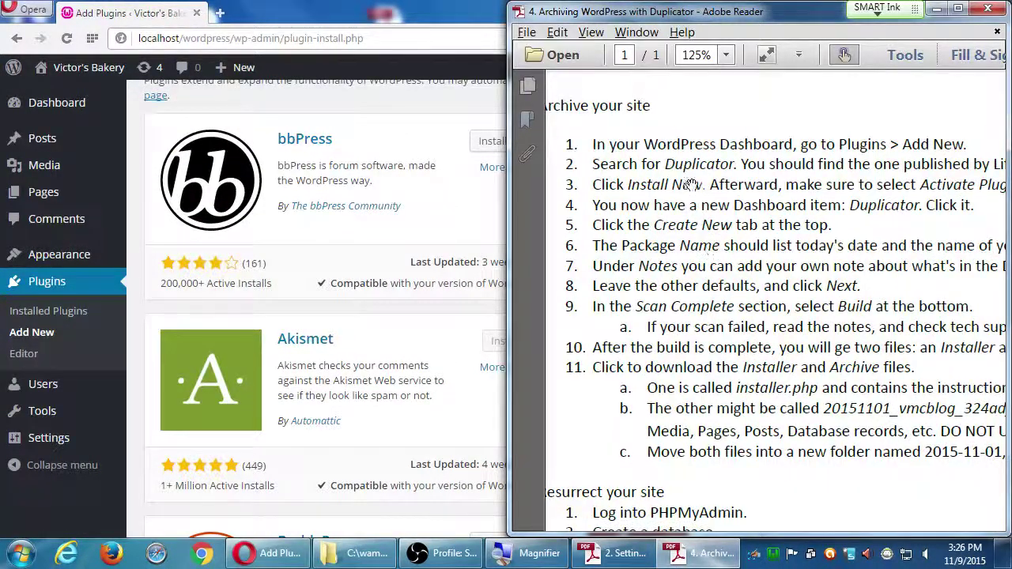
click(487, 129)
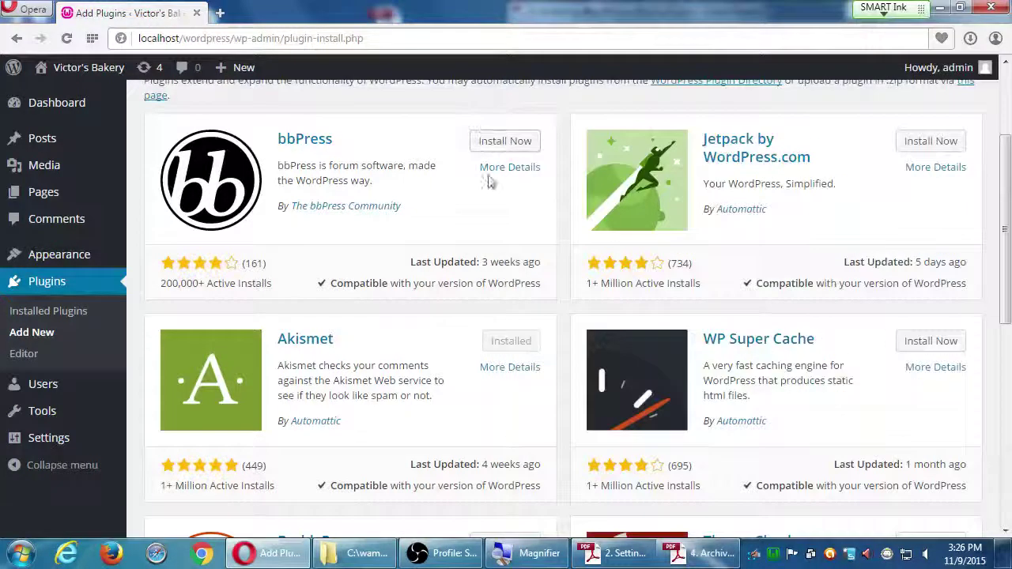
Search the plugin directory for "duplicator" from the Add Plugins page
scroll(411, 325, up, 2)
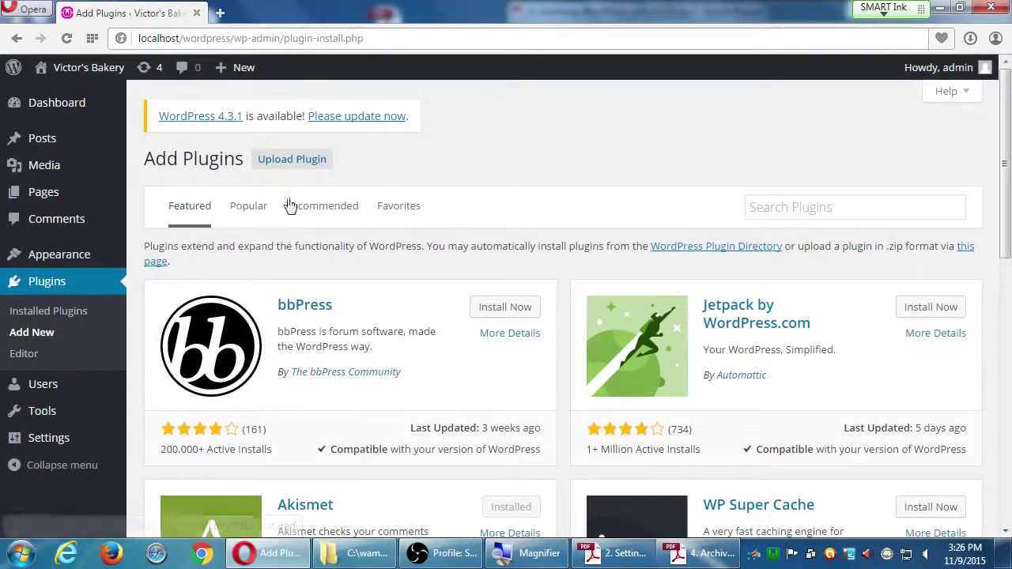
click(831, 207)
text(du)
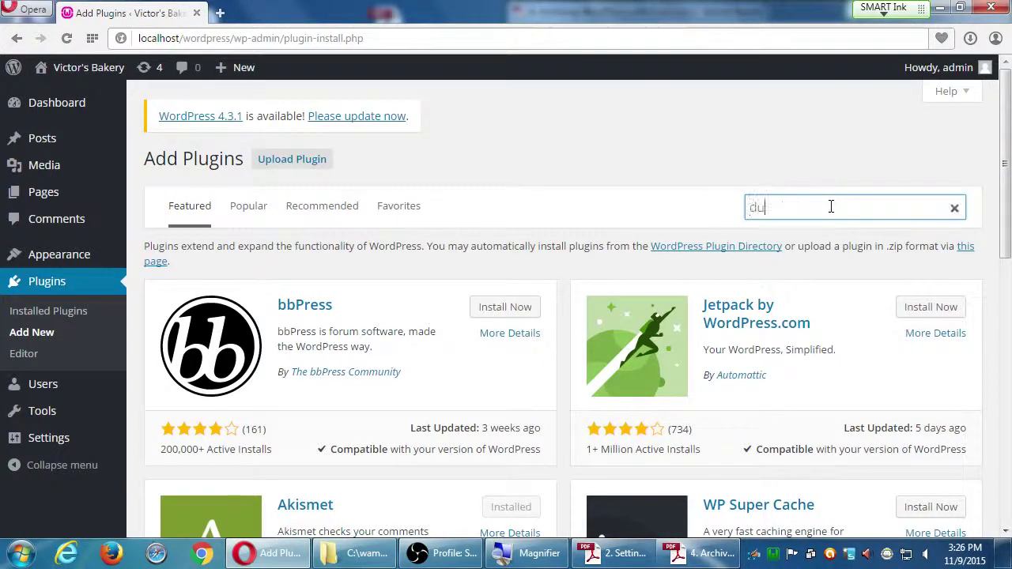
text(plicator)
key(Return)
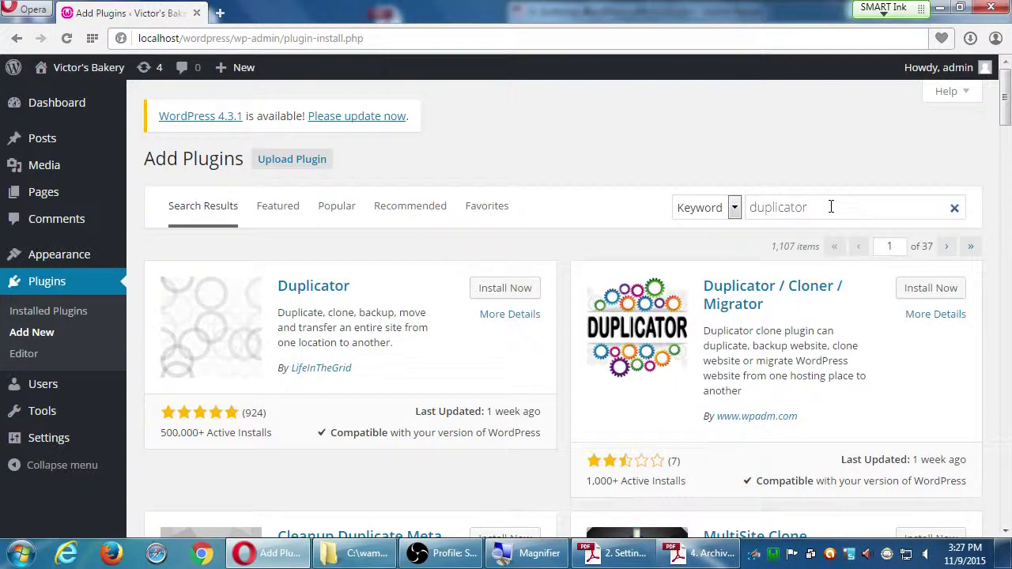
Examine the plugin search results, comparing authors, ratings, active installs, last updates and compatibility, and return to the first result
scroll(831, 210, down, 3)
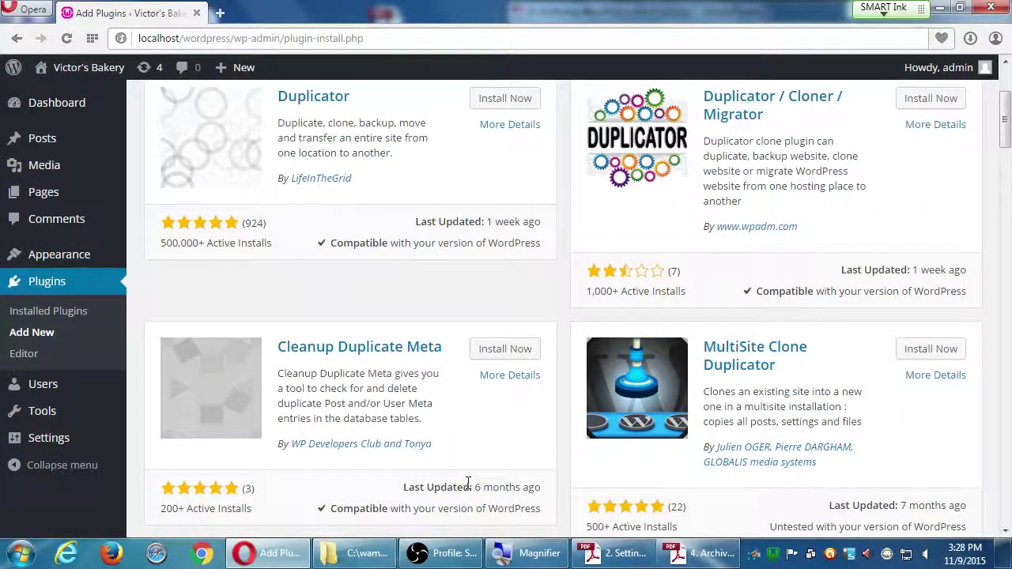
scroll(536, 452, up, 1)
scroll(542, 450, down, 2)
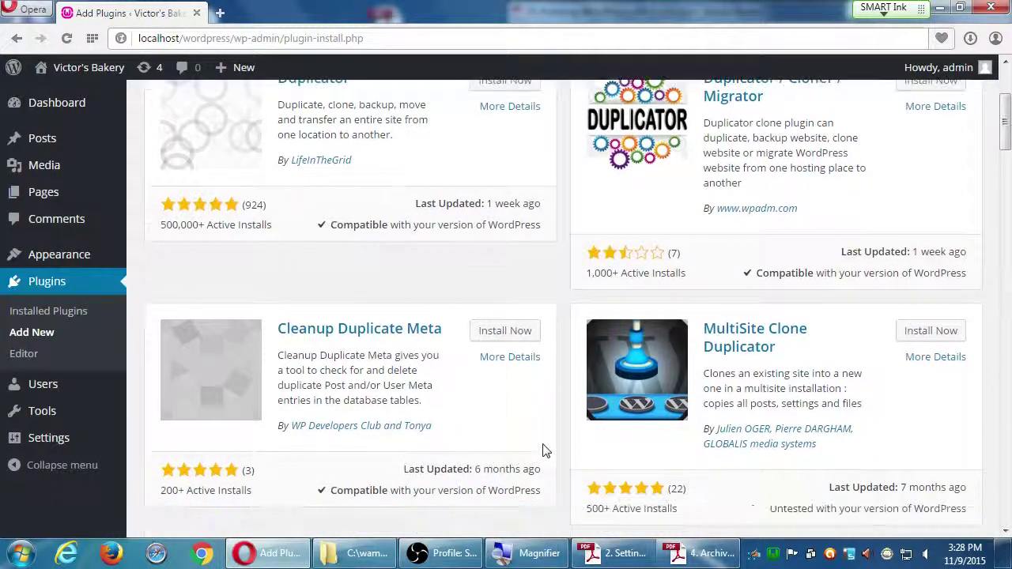
scroll(544, 450, up, 3)
scroll(546, 451, down, 1)
scroll(547, 450, down, 2)
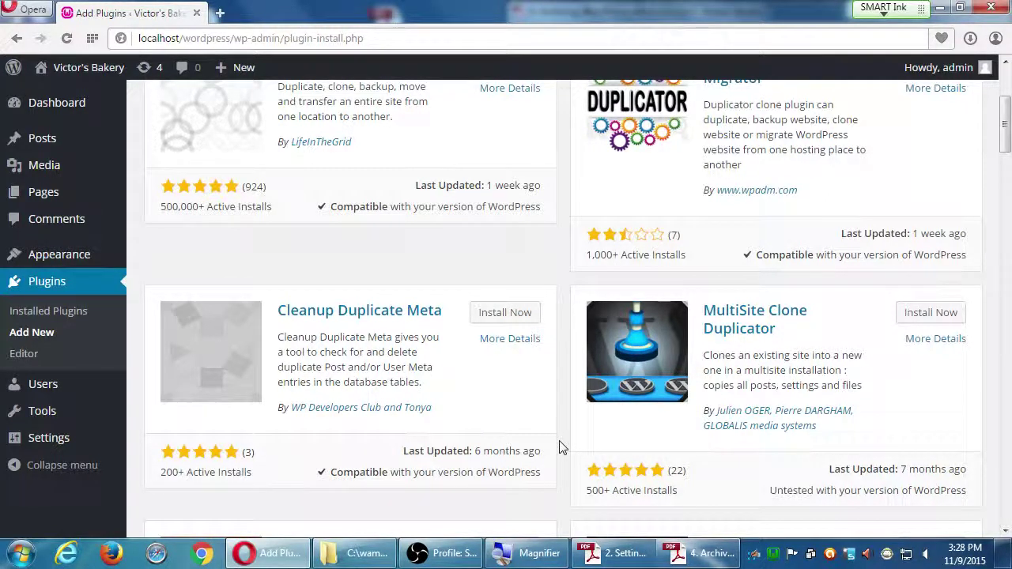
scroll(561, 443, down, 4)
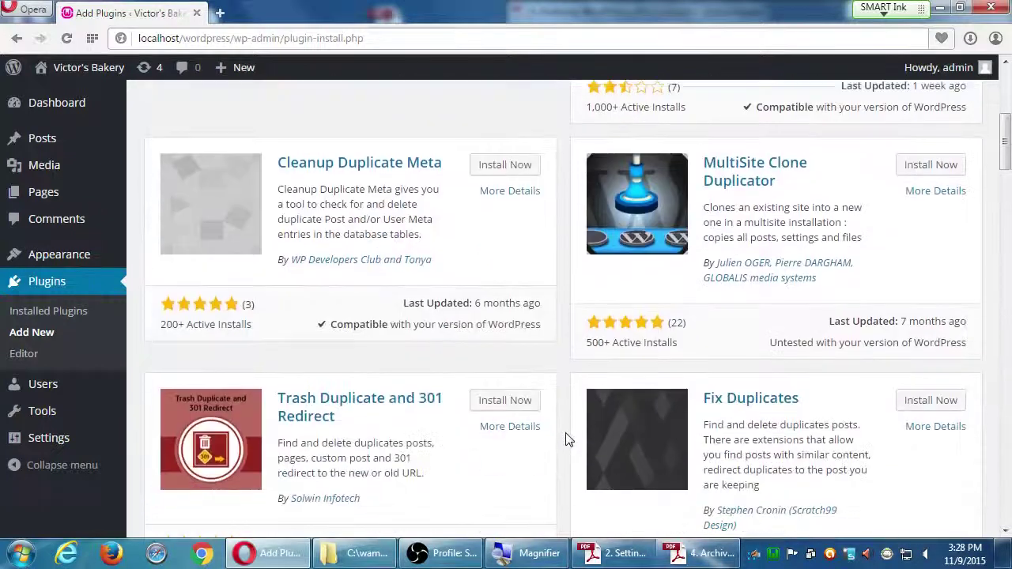
scroll(566, 438, down, 2)
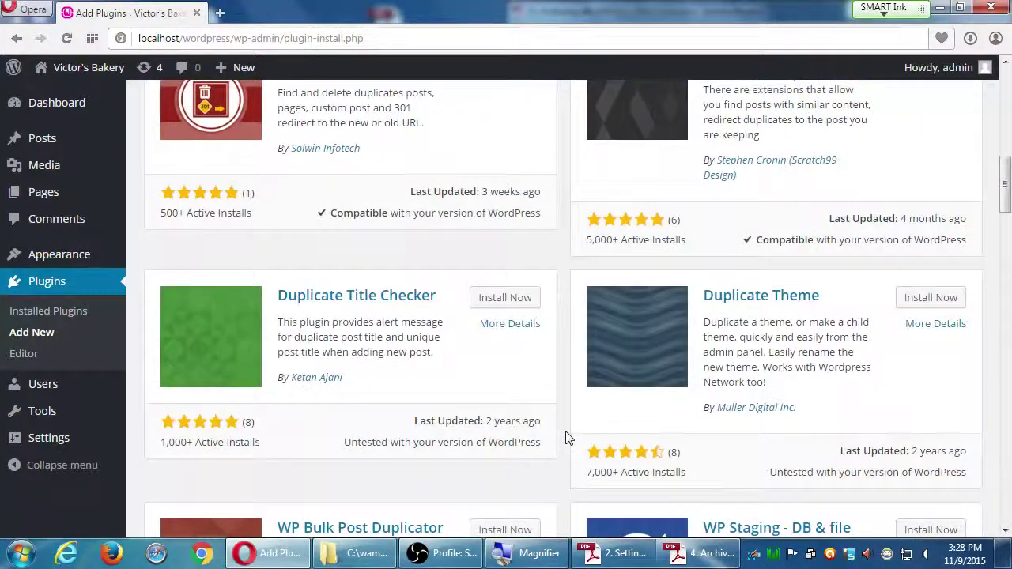
scroll(567, 437, down, 1)
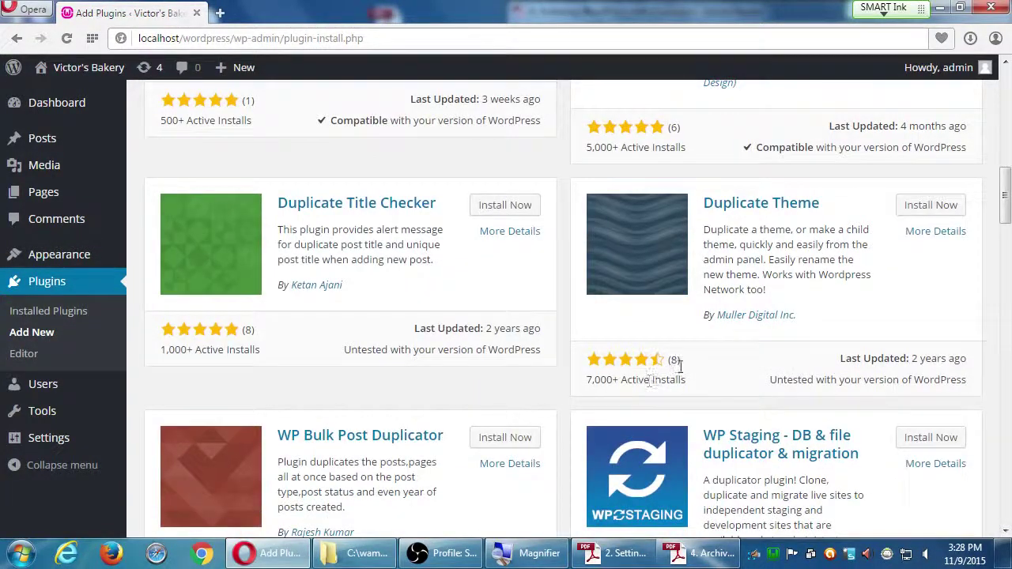
scroll(572, 412, down, 2)
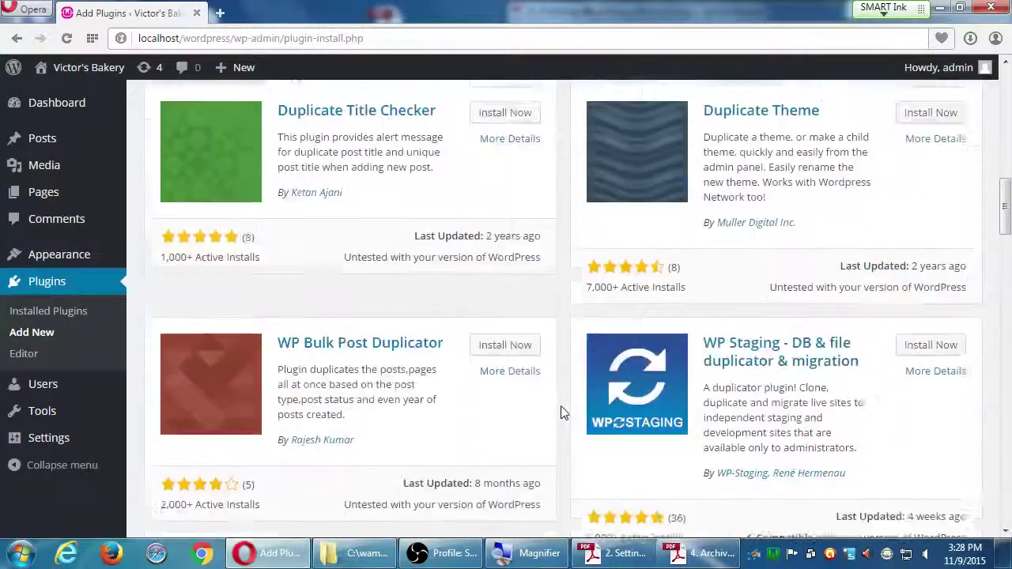
scroll(558, 413, up, 5)
scroll(554, 403, up, 8)
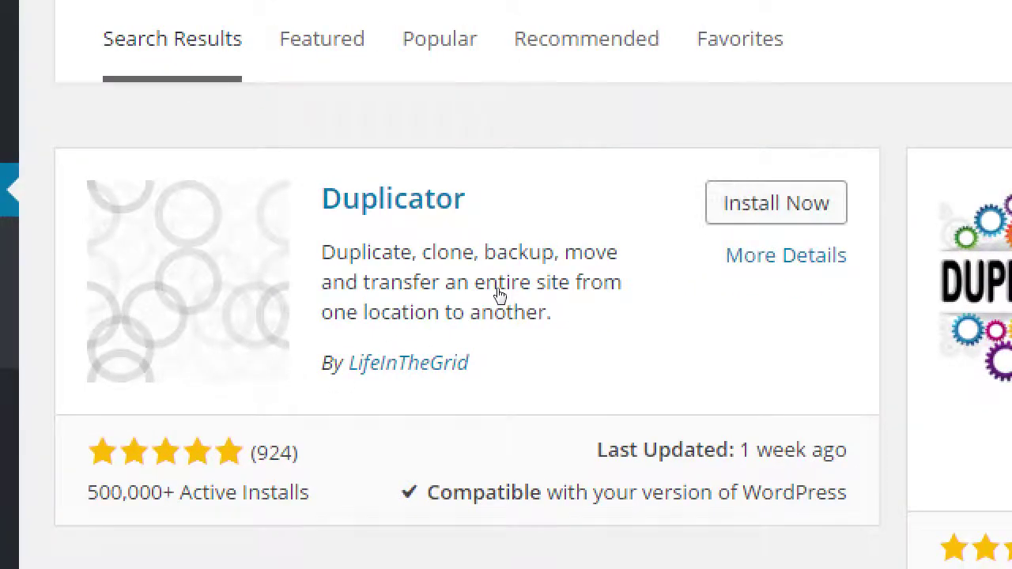
Install the Duplicator plugin by LifeInTheGrid, check the activation instruction in the PDF, and activate the plugin
click(776, 203)
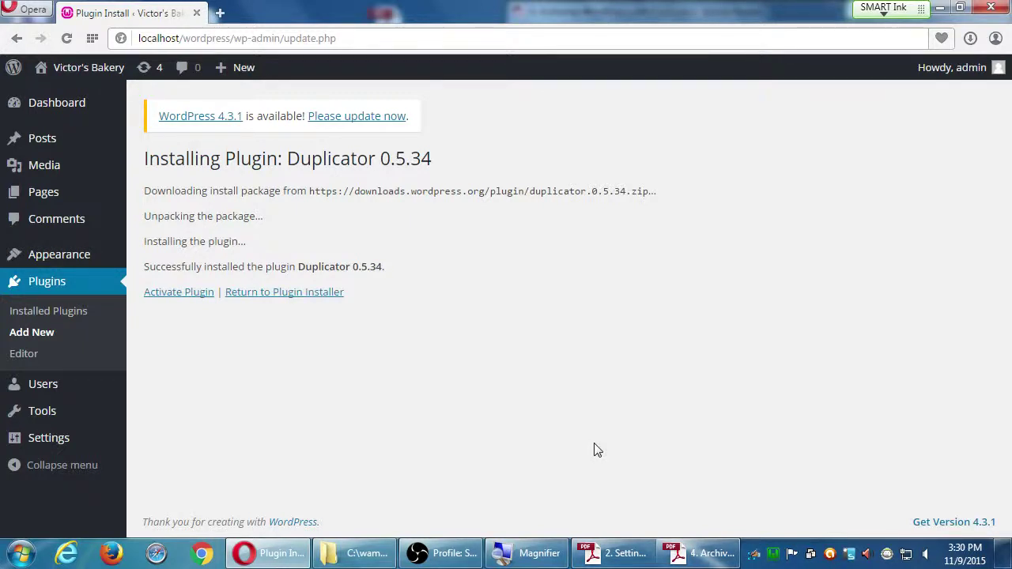
click(700, 553)
drag(757, 395, 559, 438)
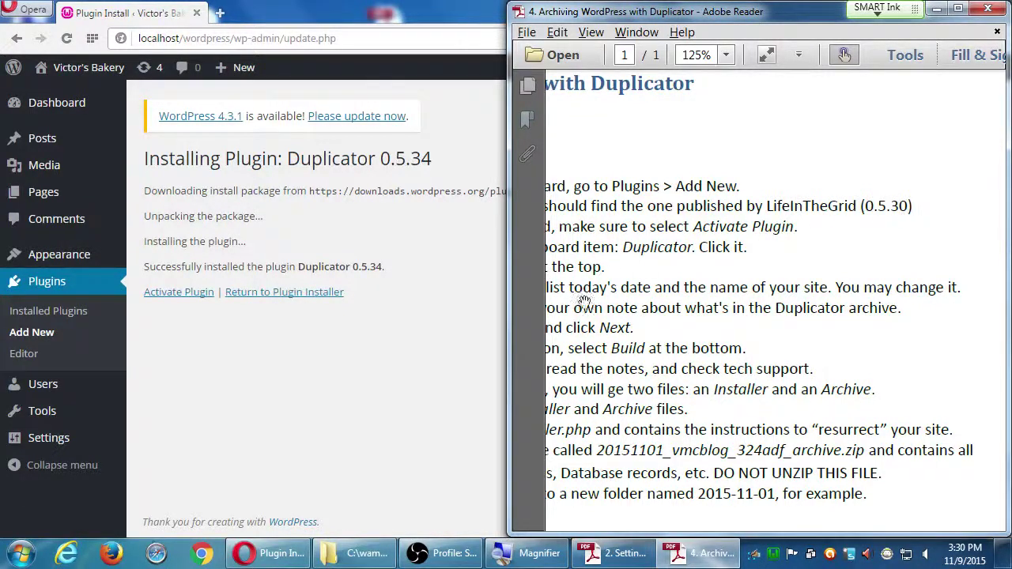
click(223, 439)
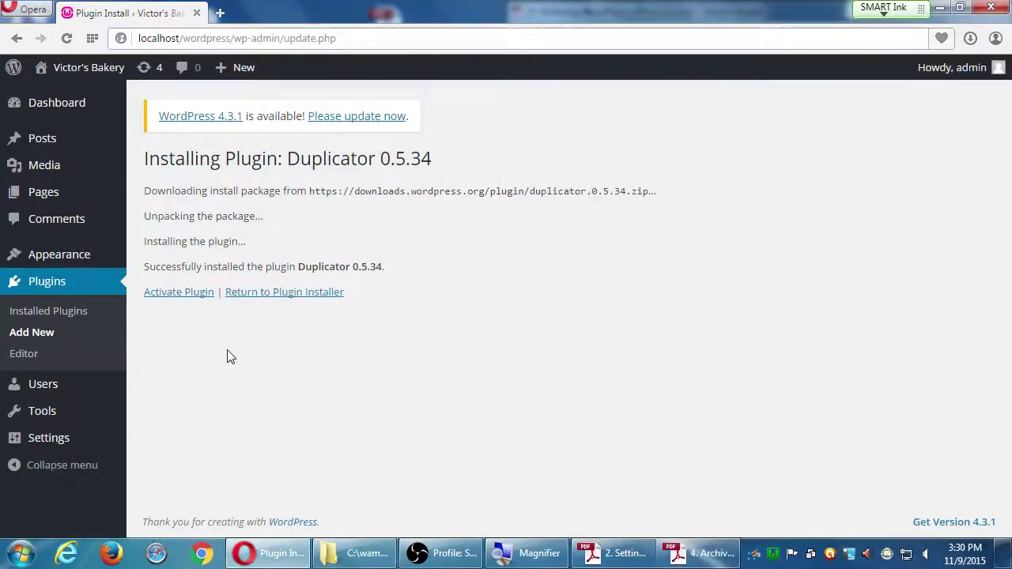
click(196, 300)
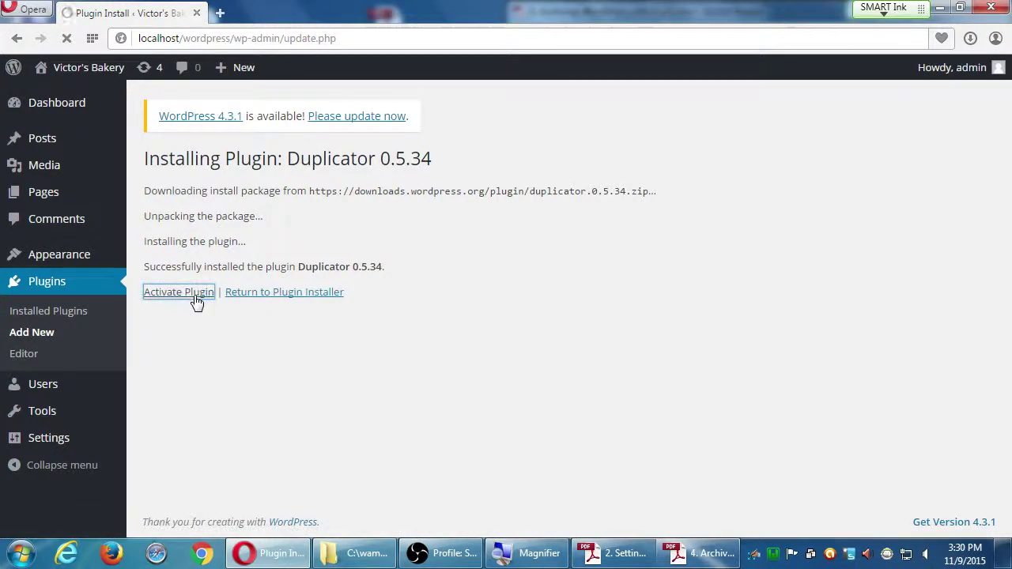
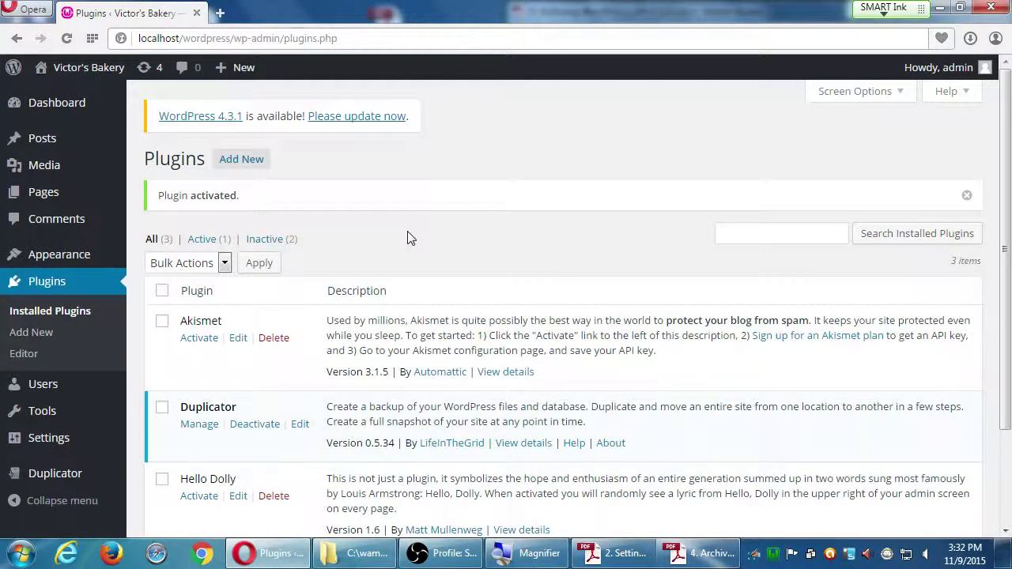
Check the PDF for the instruction after activation and open Duplicator's Packages page in the WordPress dashboard
click(714, 557)
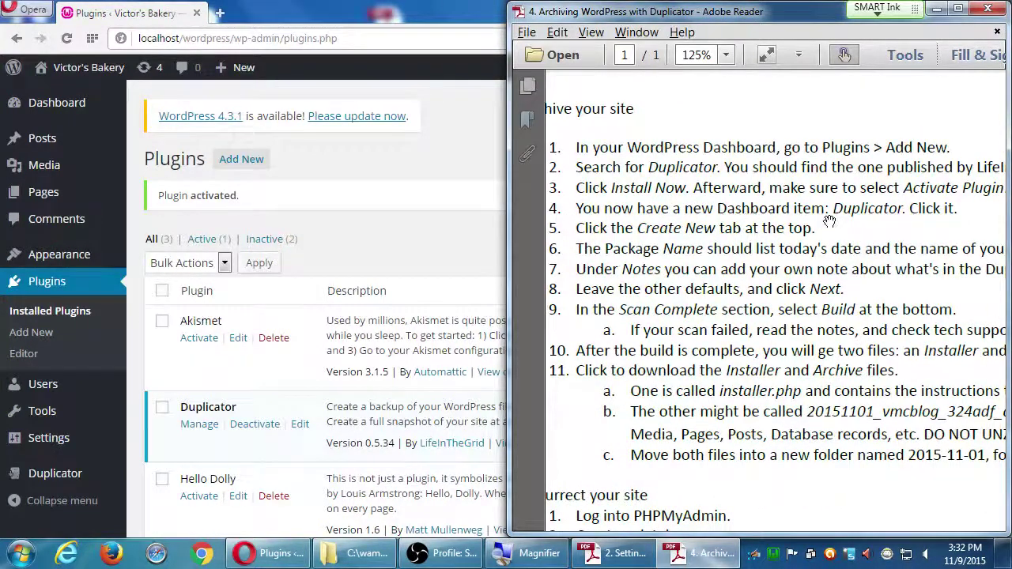
click(73, 472)
scroll(71, 387, down, 1)
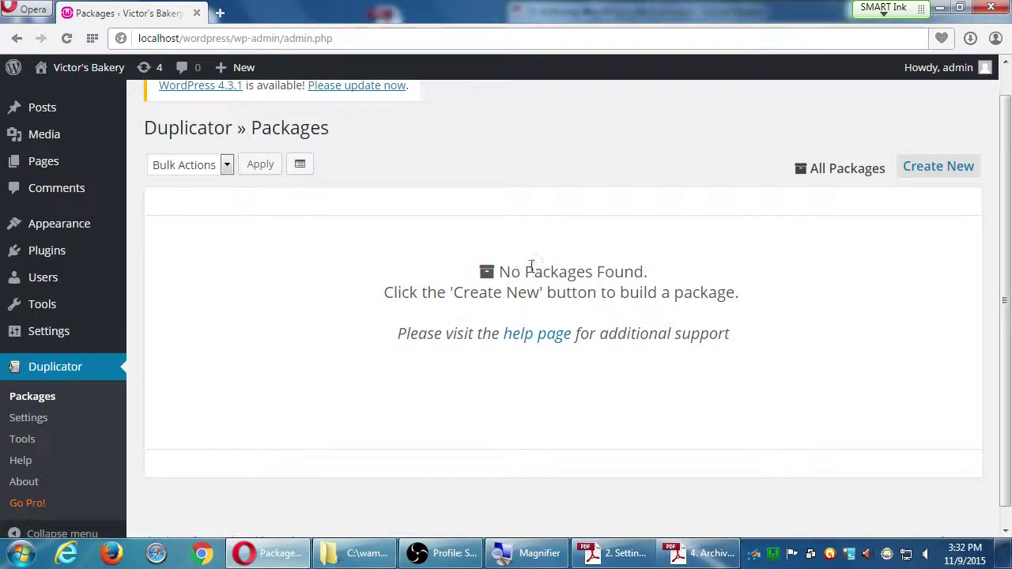
drag(500, 271, 593, 273)
click(614, 289)
Check the package instruction in the PDF and start creating a new Duplicator package
click(688, 554)
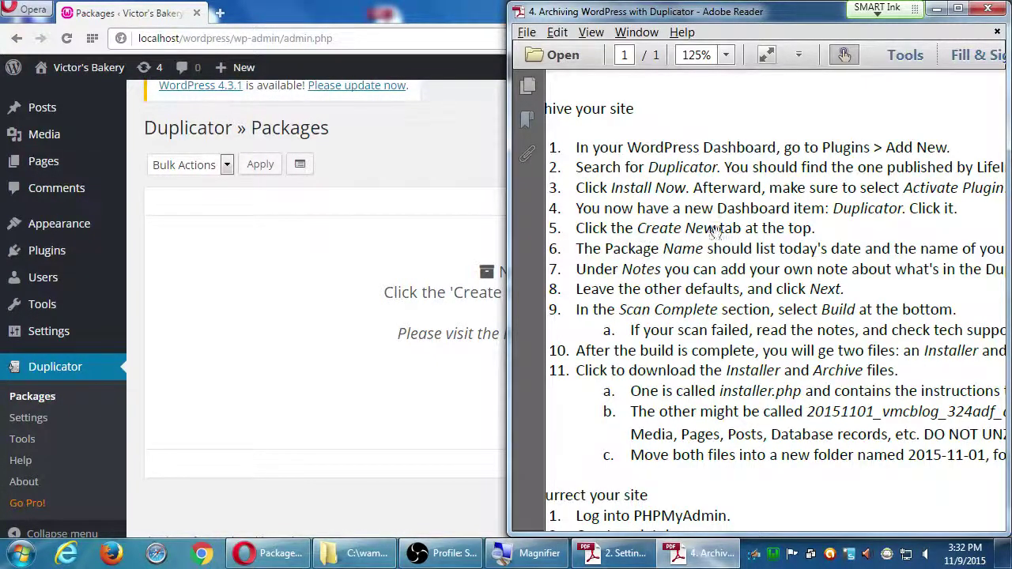
click(463, 168)
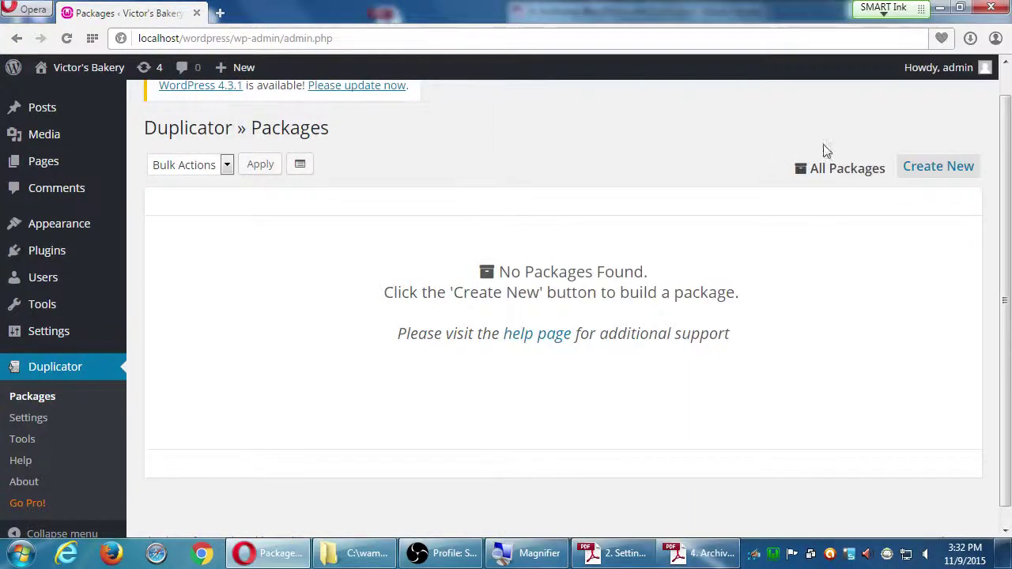
click(927, 170)
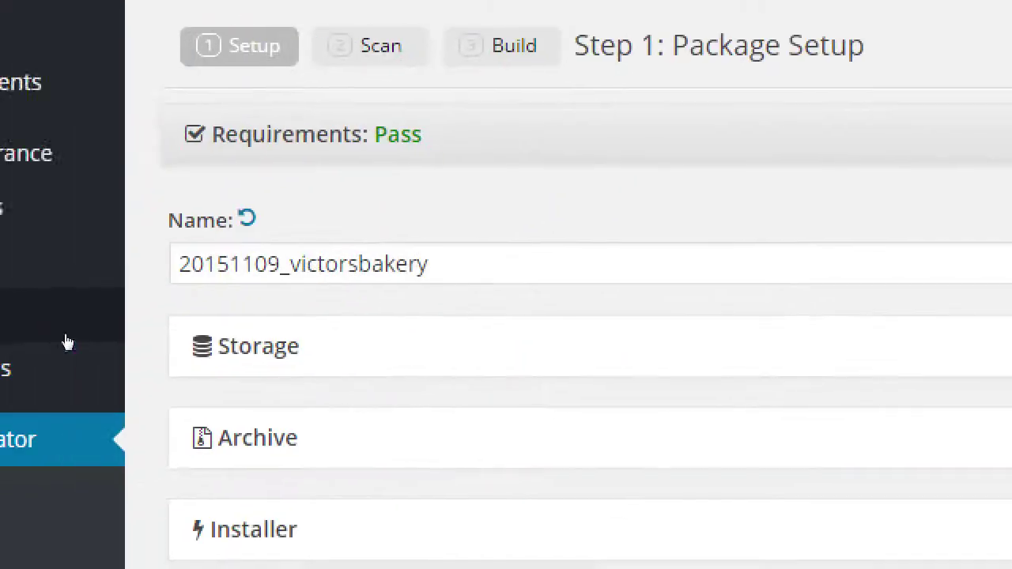
Enter the sample date 11/09/2015 after the existing package name and erase it again
key(Tab)
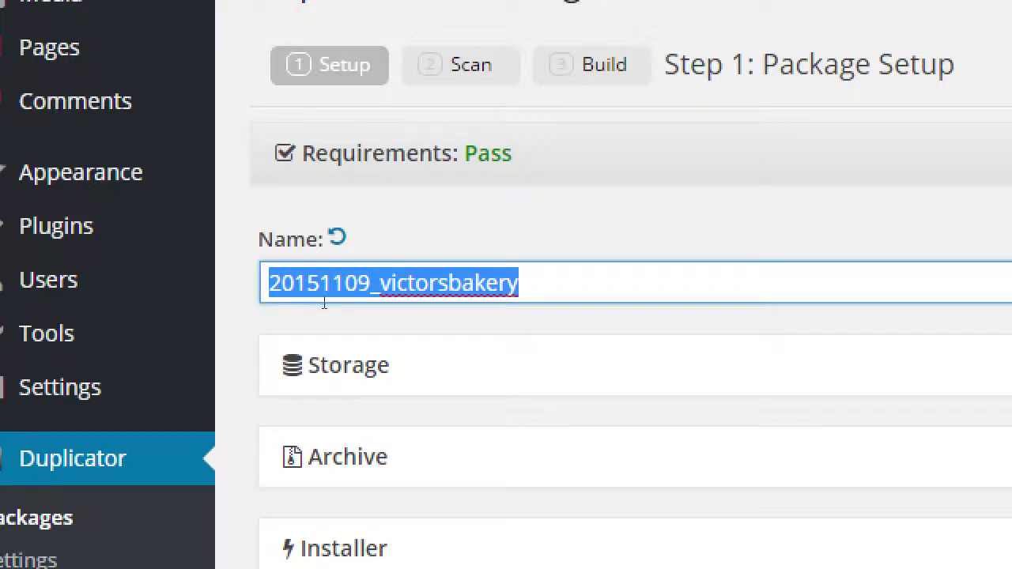
key(End)
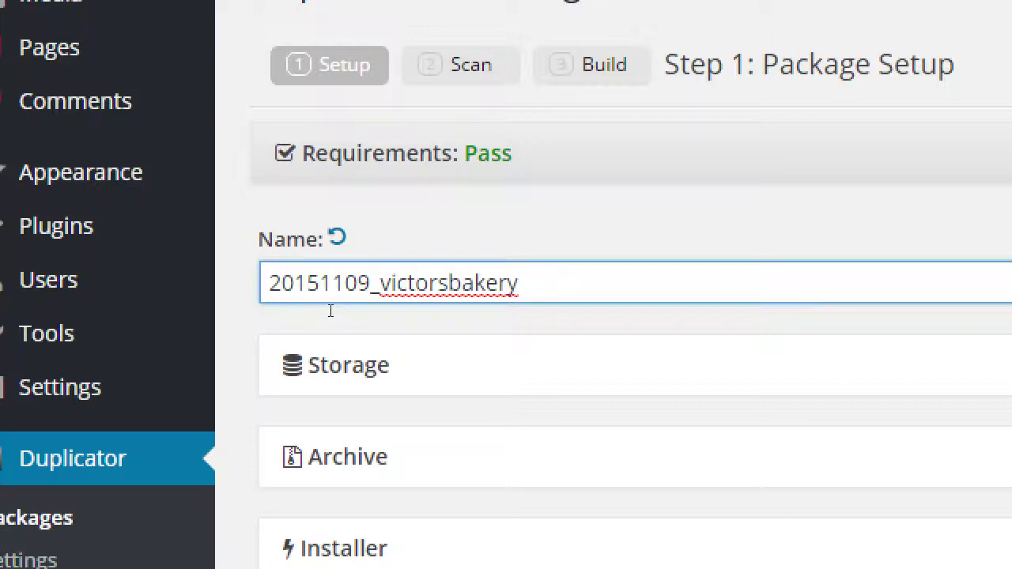
text(11/09/2015)
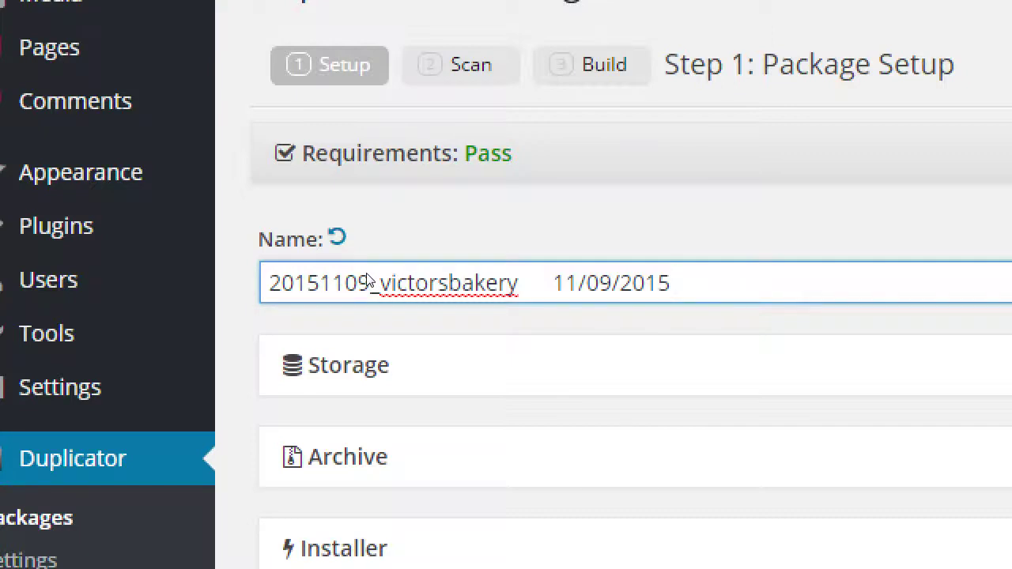
key(BackSpace)
key(BackSpace)
key(BackSpace)
key(BackSpace)
key(BackSpace)
key(BackSpace)
key(BackSpace)
key(BackSpace)
key(BackSpace)
key(BackSpace)
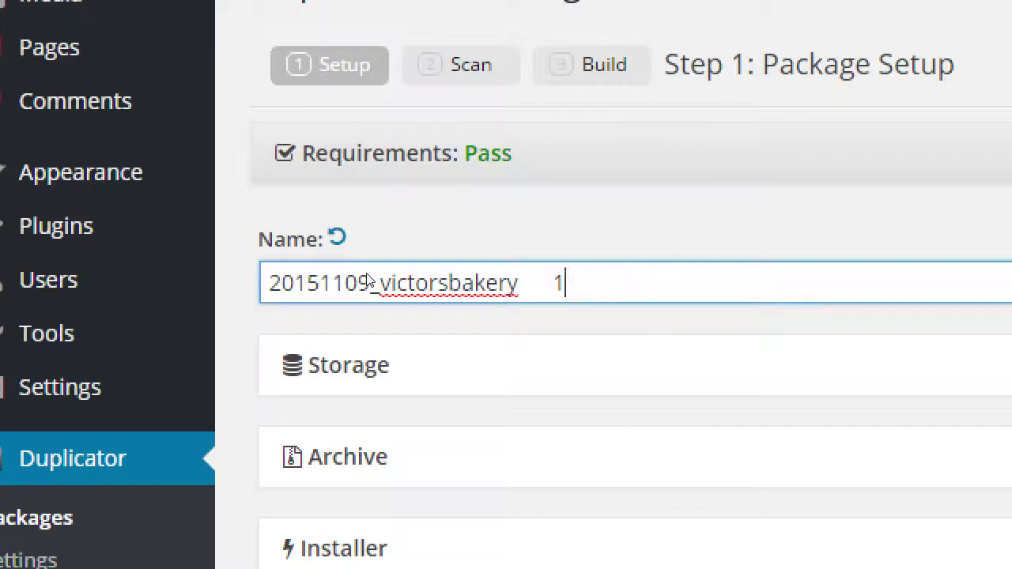
Enter the sample date 2015/11/05 after the package name and erase it again
text(2015/11/05)
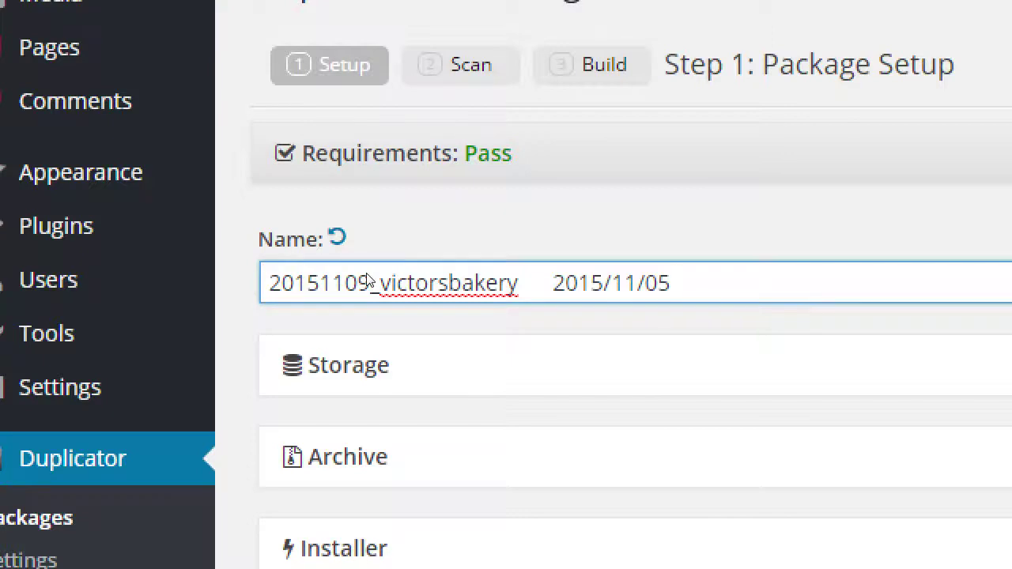
key(BackSpace)
key(BackSpace)
key(BackSpace)
key(BackSpace)
key(BackSpace)
key(BackSpace)
key(BackSpace)
key(BackSpace)
key(BackSpace)
key(BackSpace)
Enter the sample date 11/05/2015 after the package name, vary the last digit of its year, and erase the date
text(15)
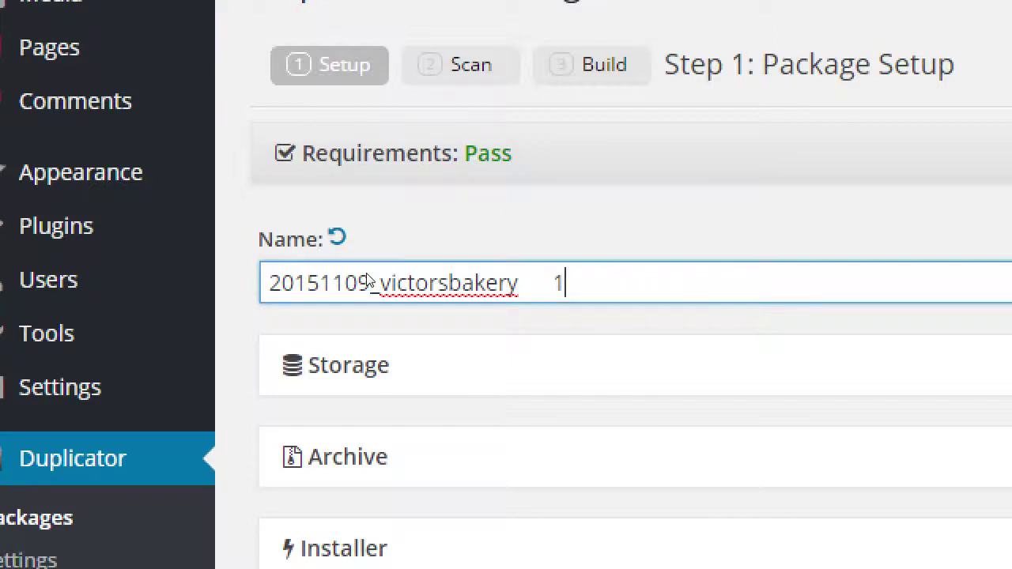
text(11)
key(BackSpace)
text(/05/2015)
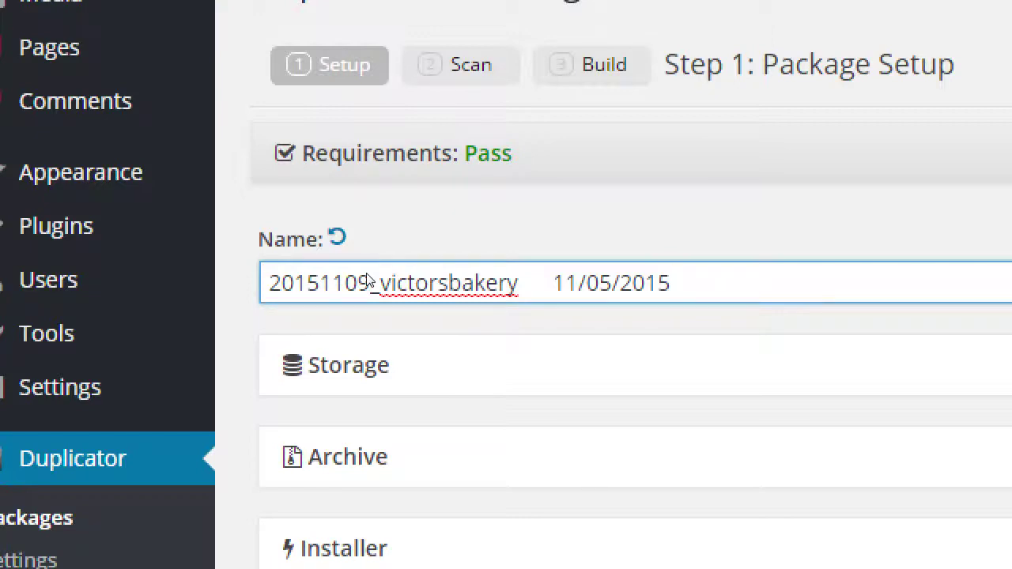
key(BackSpace)
text(4)
key(BackSpace)
text(3)
key(BackSpace)
text(6)
key(BackSpace)
key(BackSpace)
key(BackSpace)
key(BackSpace)
key(BackSpace)
key(BackSpace)
key(BackSpace)
key(BackSpace)
key(BackSpace)
key(BackSpace)
Enter the sample date 20151109 after the package name, and remove it together with the extra spaces
text(201511)
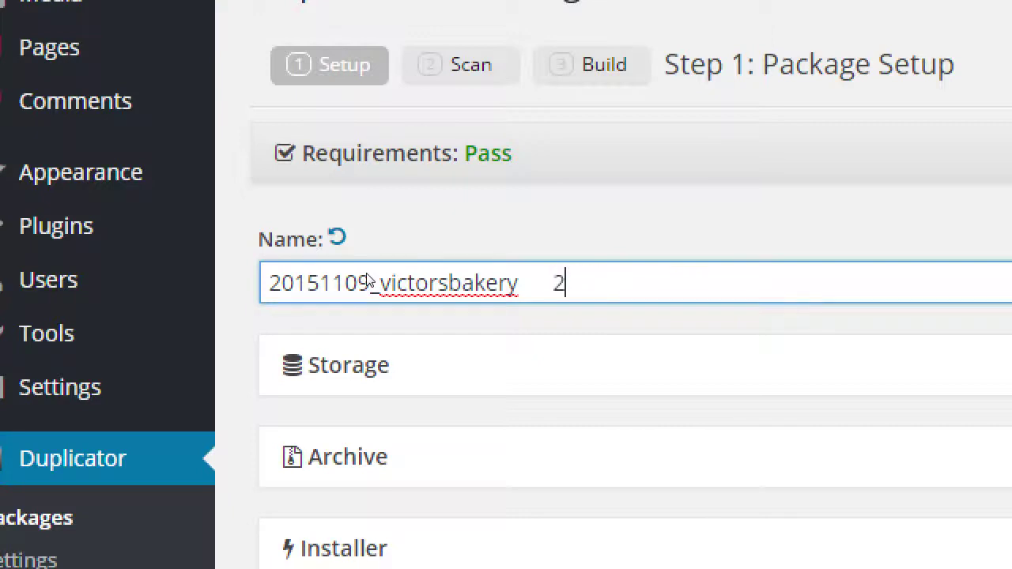
text(09)
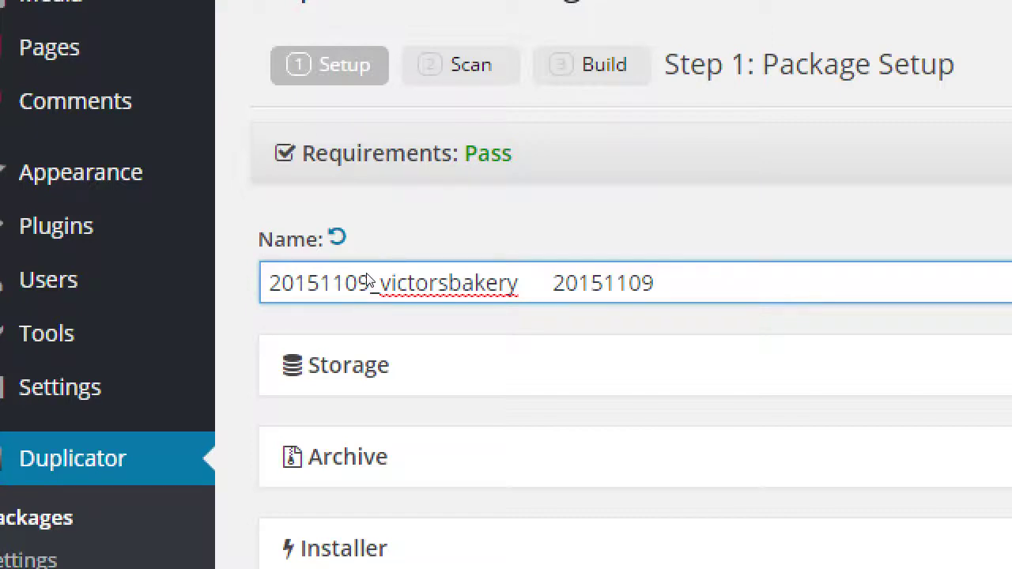
key(BackSpace)
key(BackSpace)
key(BackSpace)
key(BackSpace)
key(BackSpace)
key(BackSpace)
key(BackSpace)
key(BackSpace)
key(BackSpace)
key(BackSpace)
key(BackSpace)
key(BackSpace)
key(BackSpace)
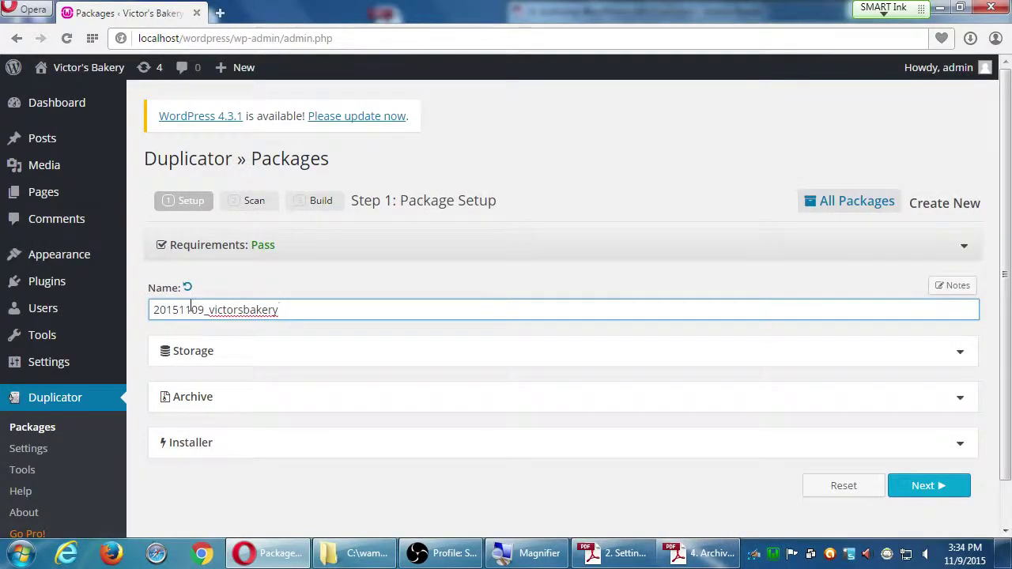
Read the PDF instructions on the package name, the notes and the remaining default settings
click(700, 556)
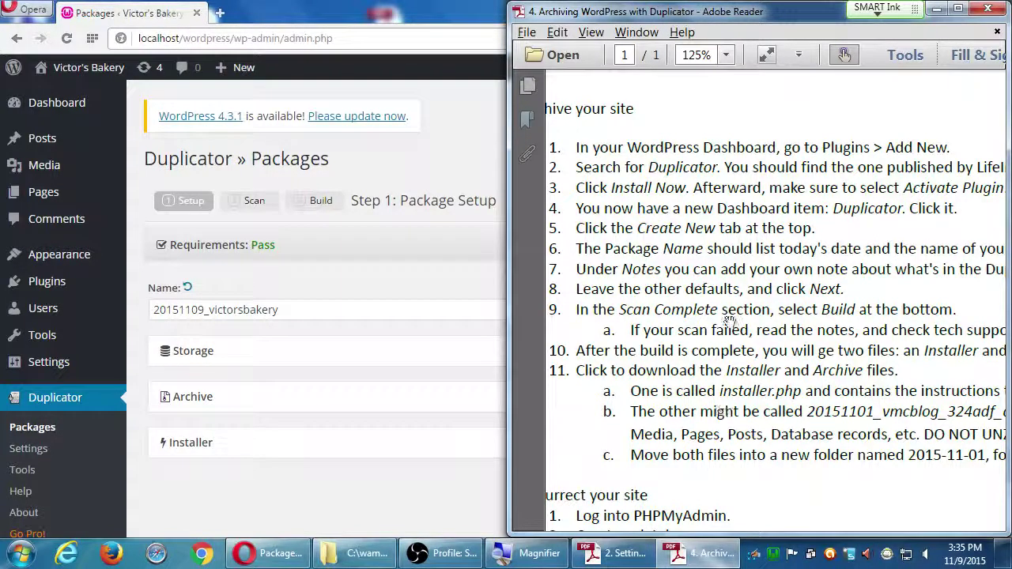
drag(821, 247, 803, 199)
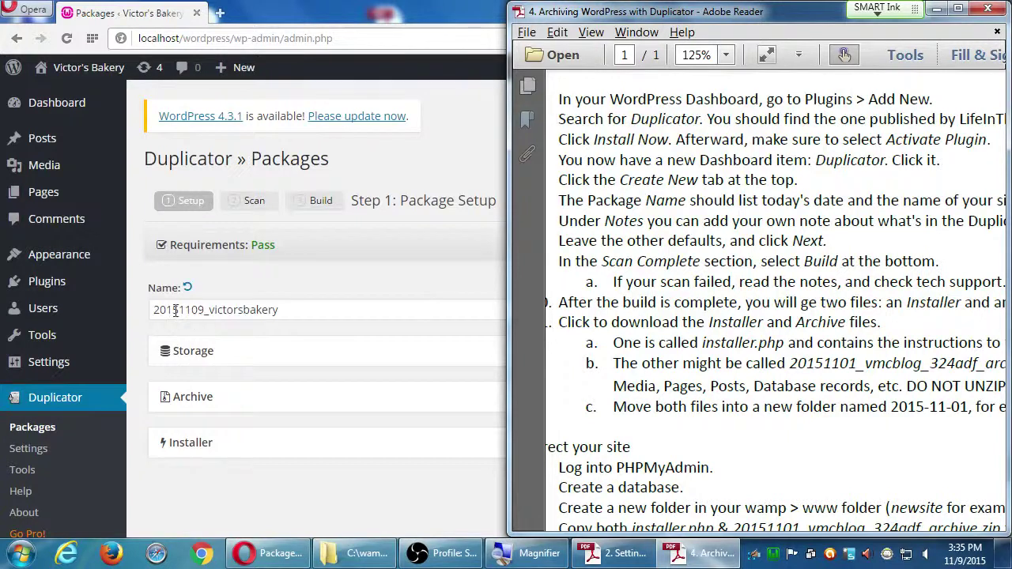
drag(678, 259, 735, 256)
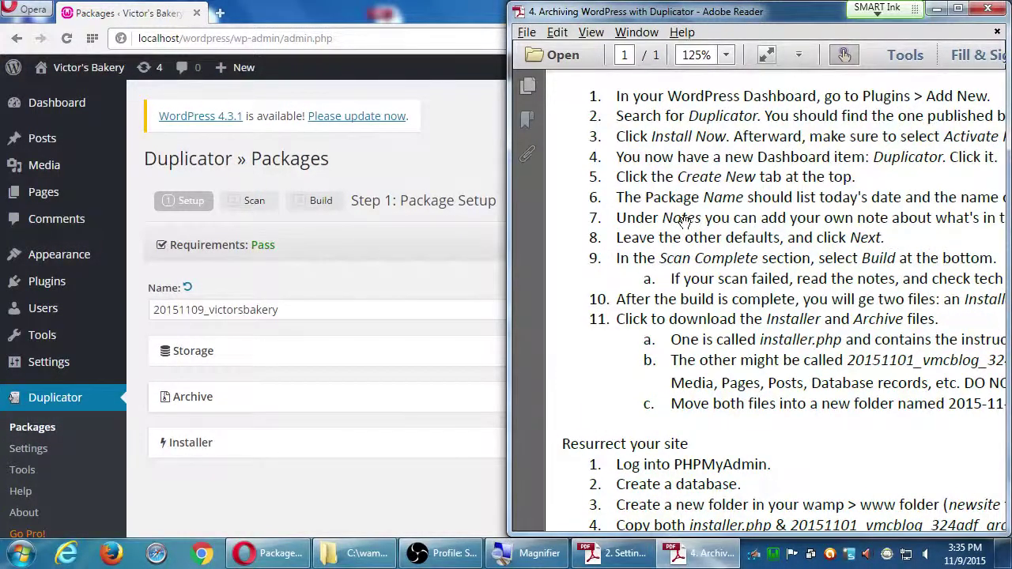
drag(811, 227, 603, 253)
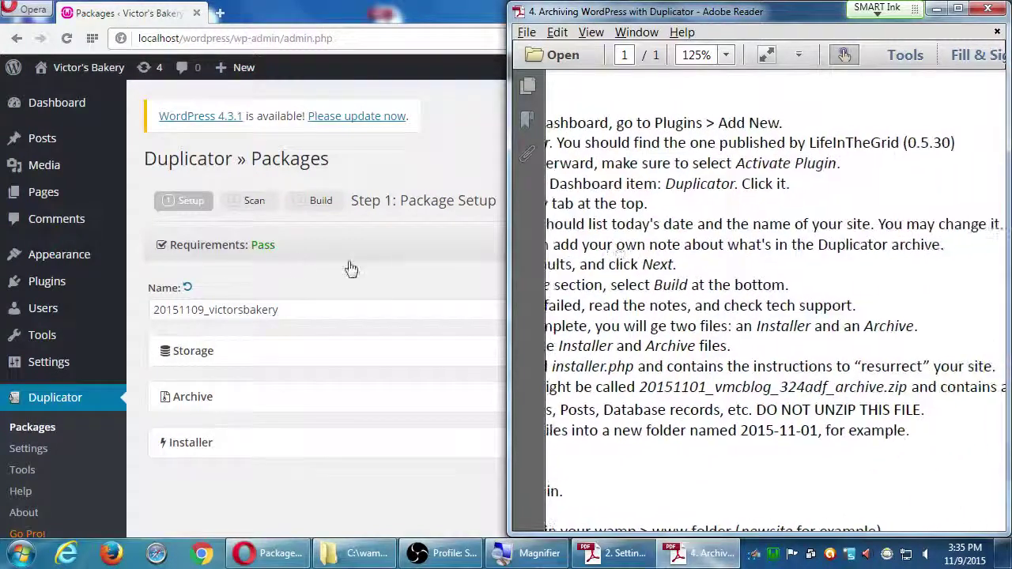
Open the package's notes in the browser and enter "Added two new menus. Added a new theme."
click(353, 273)
click(955, 286)
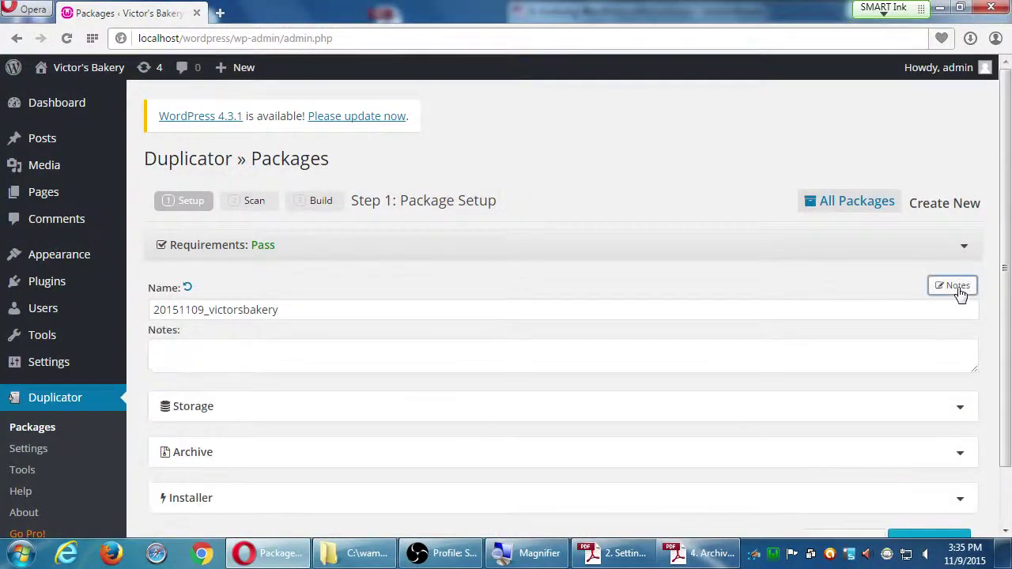
click(813, 359)
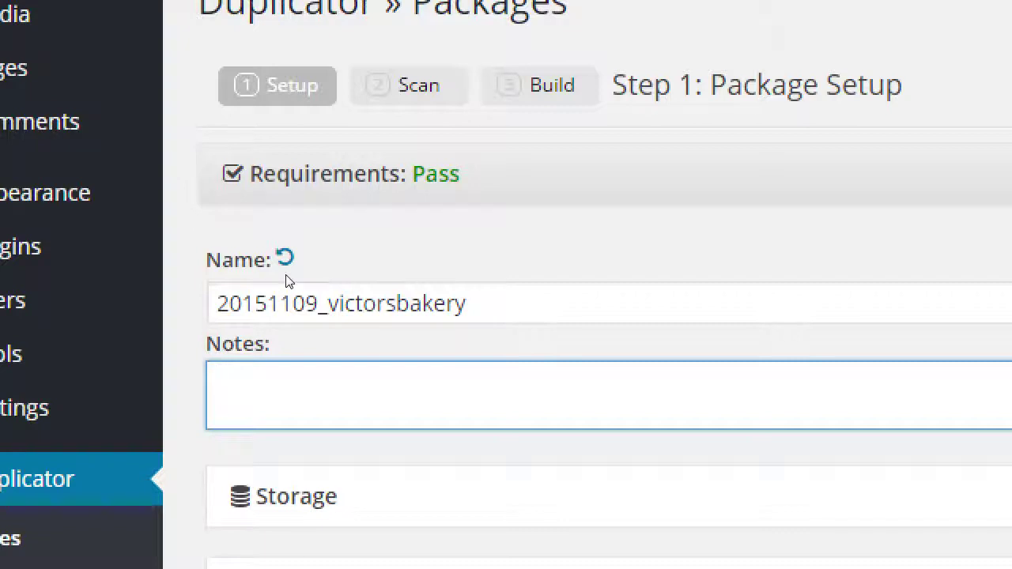
text(Added two new men)
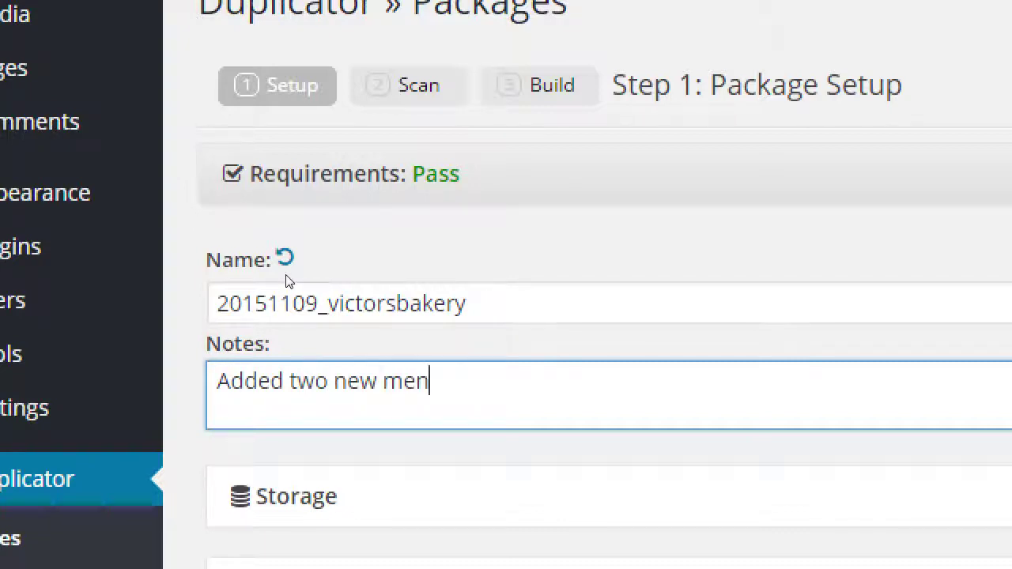
text(us.)
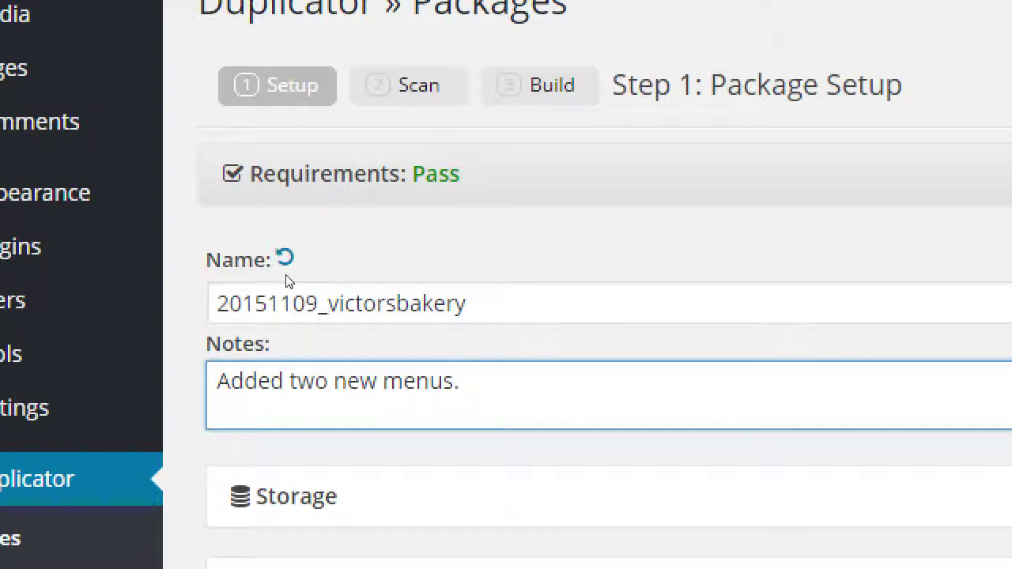
text( Added a new)
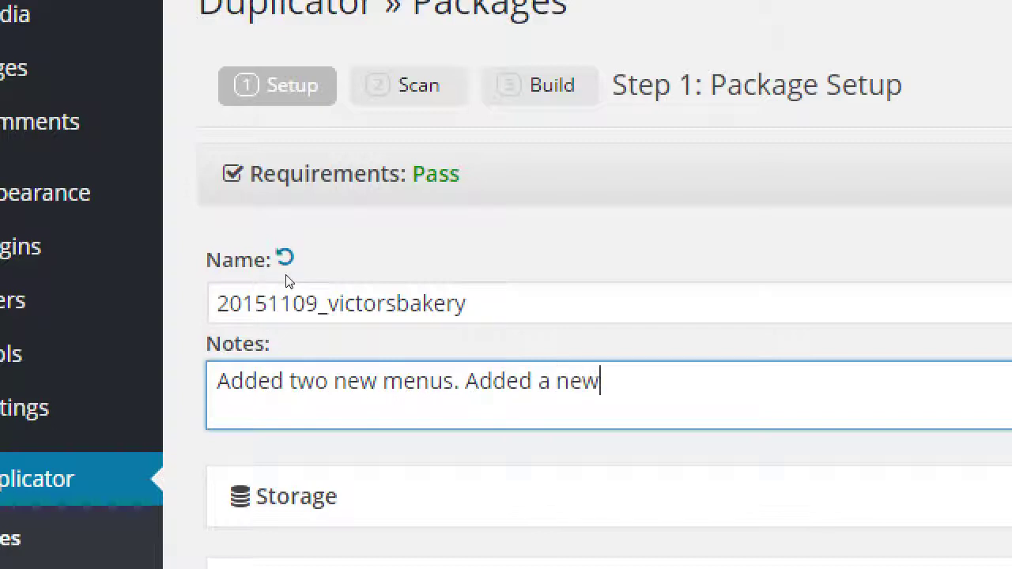
text( theme.)
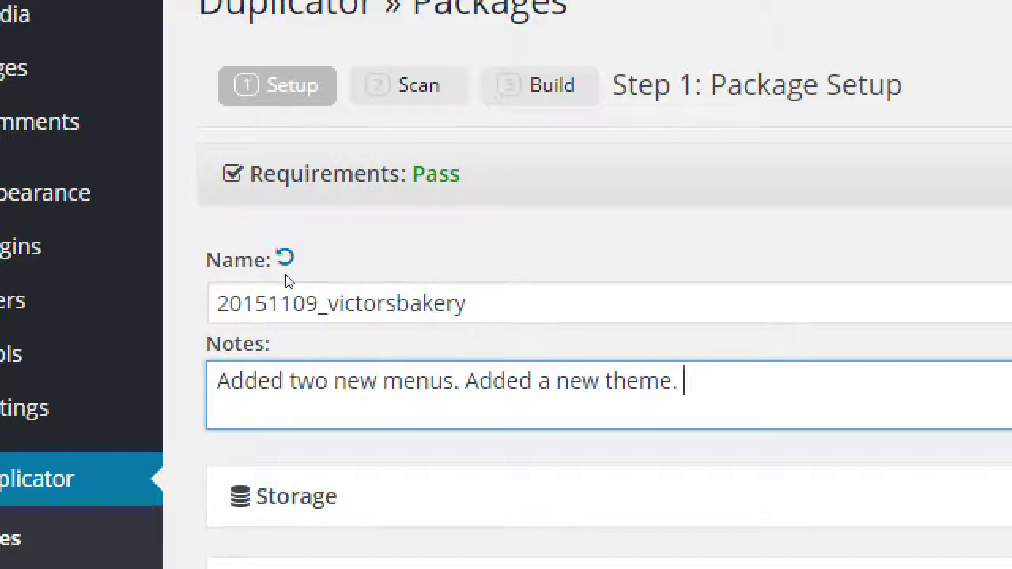
Add the sentence "Set the static Home Page." to the package notes
text( Set the static home)
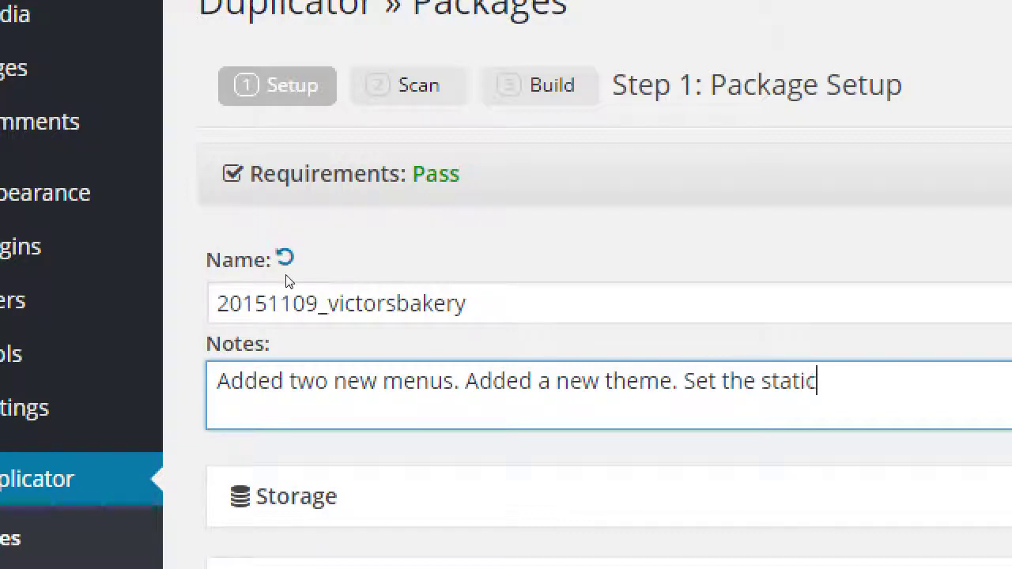
key(BackSpace)
key(BackSpace)
key(BackSpace)
key(BackSpace)
key(BackSpace)
text(Home Pag)
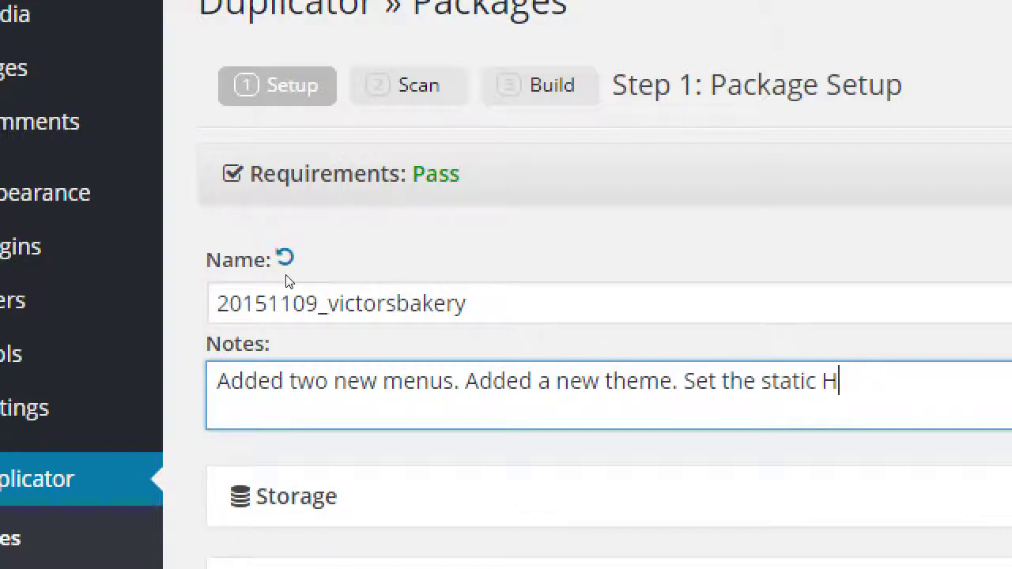
text(e.)
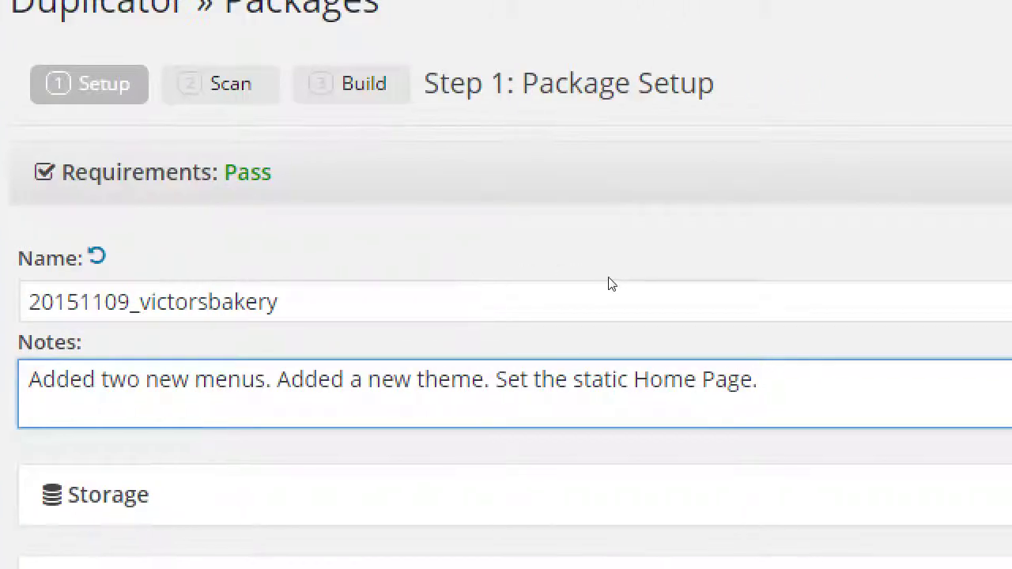
Finish the package notes with the sentence "Added Post/Page."
text(Add)
key(BackSpace)
key(BackSpace)
key(BackSpace)
text(.)
key(BackSpace)
text(Added )
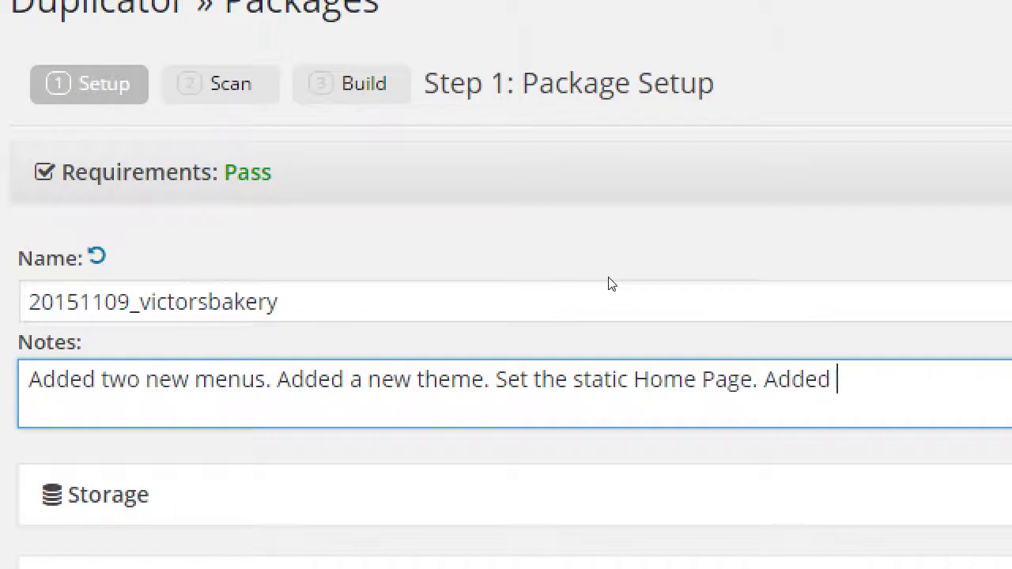
text(Post/Page)
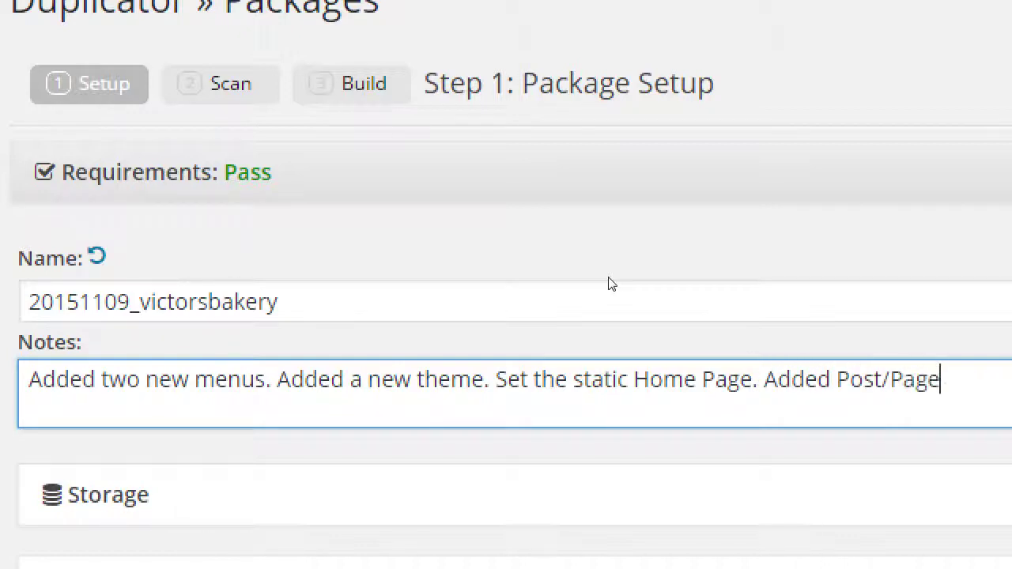
text(.)
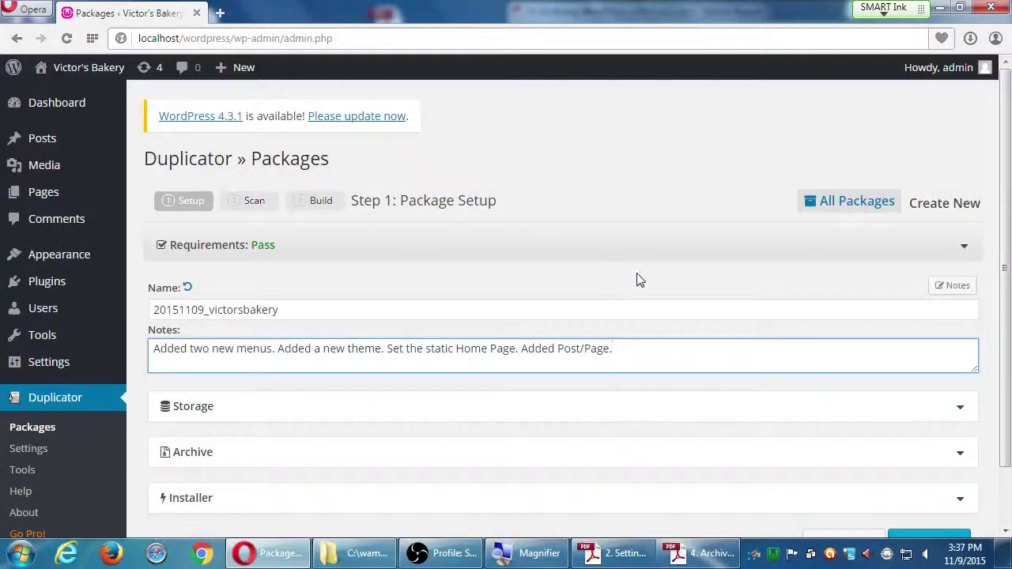
Run the system scan with the remaining default settings and review its server, archive and database results
scroll(850, 439, down, 2)
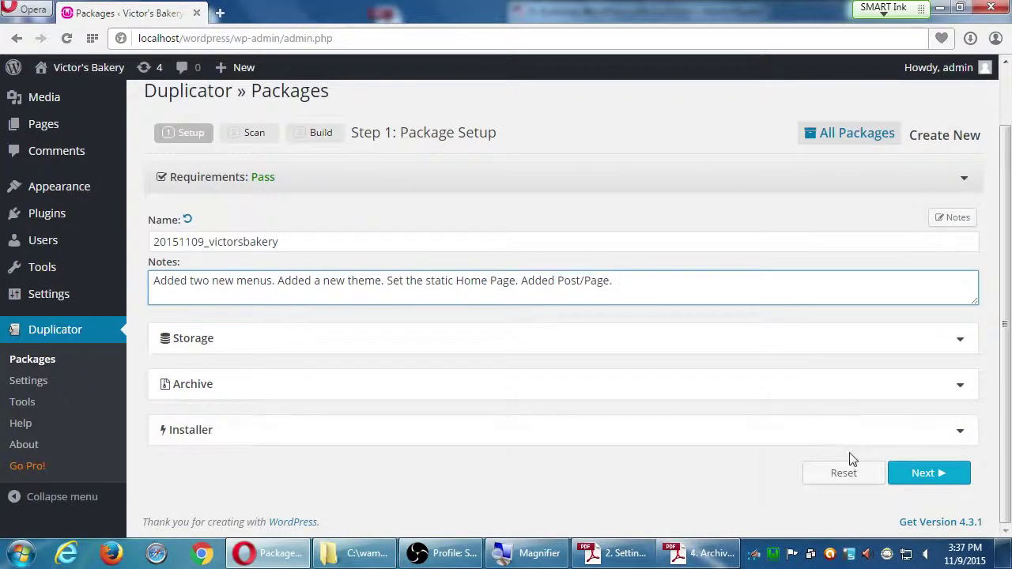
click(930, 479)
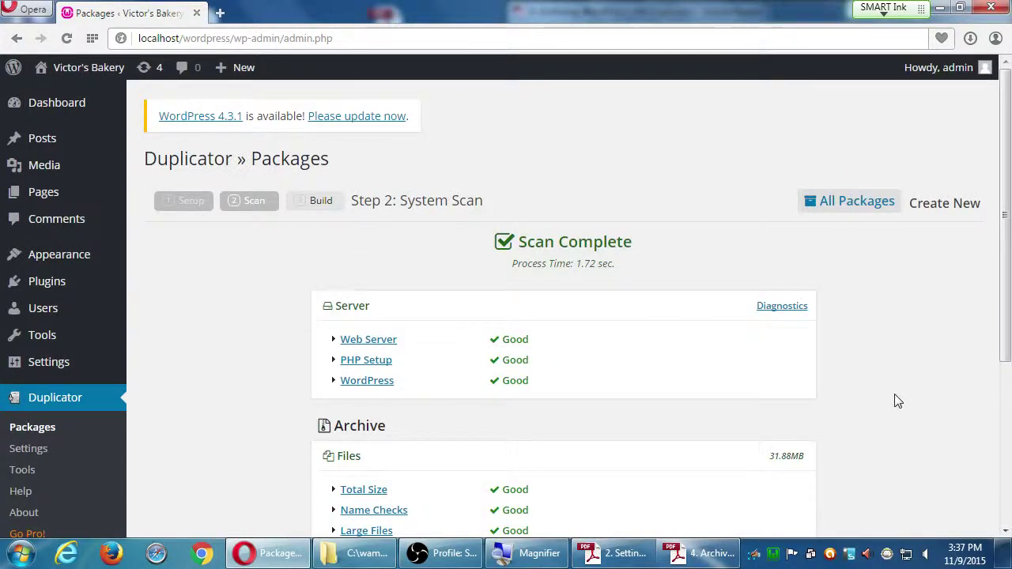
scroll(893, 405, down, 3)
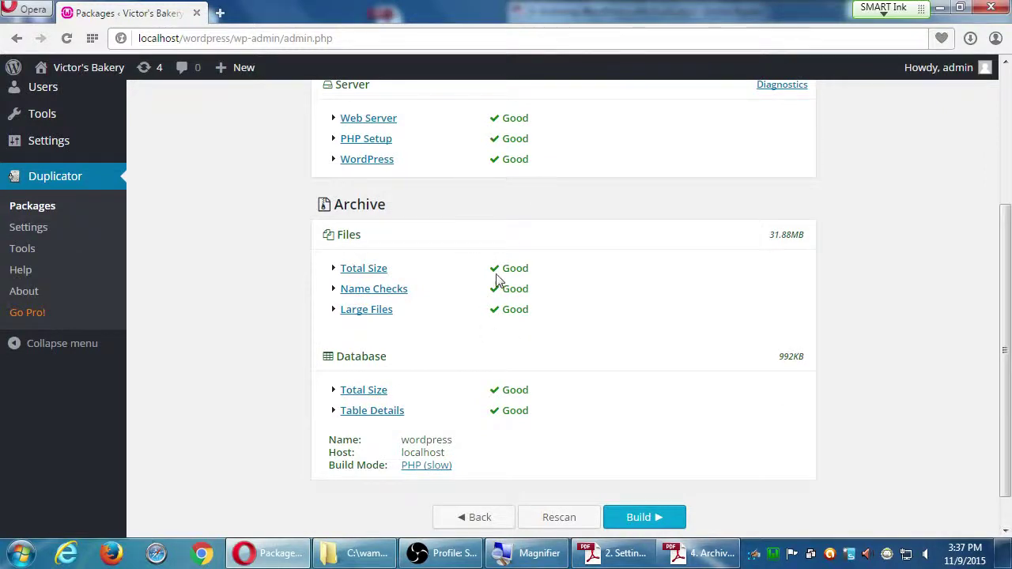
scroll(538, 293, up, 1)
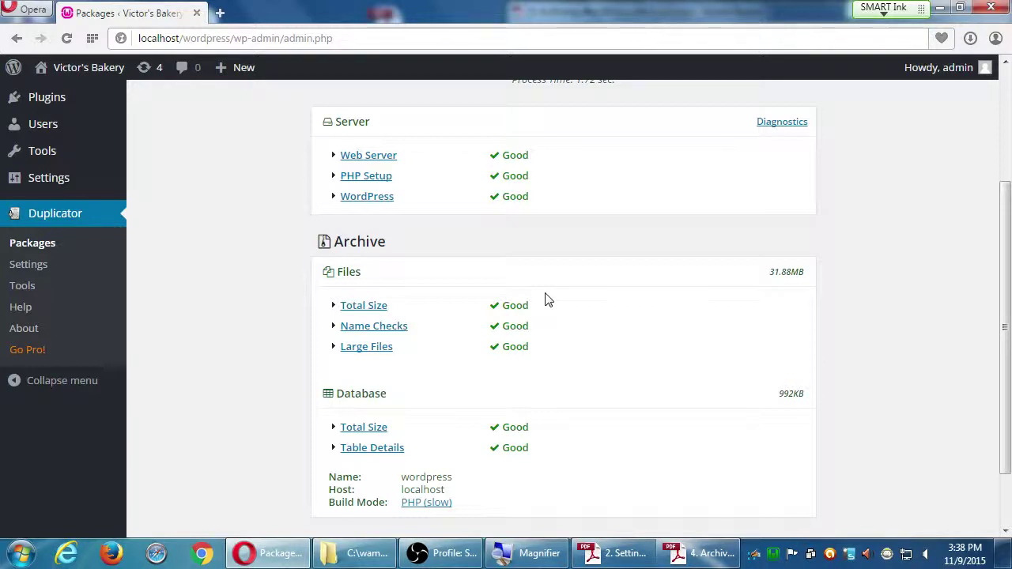
Look at the wordpress folder inside wamp's www directory in the file manager, and return to the Duplicator scan page
click(340, 553)
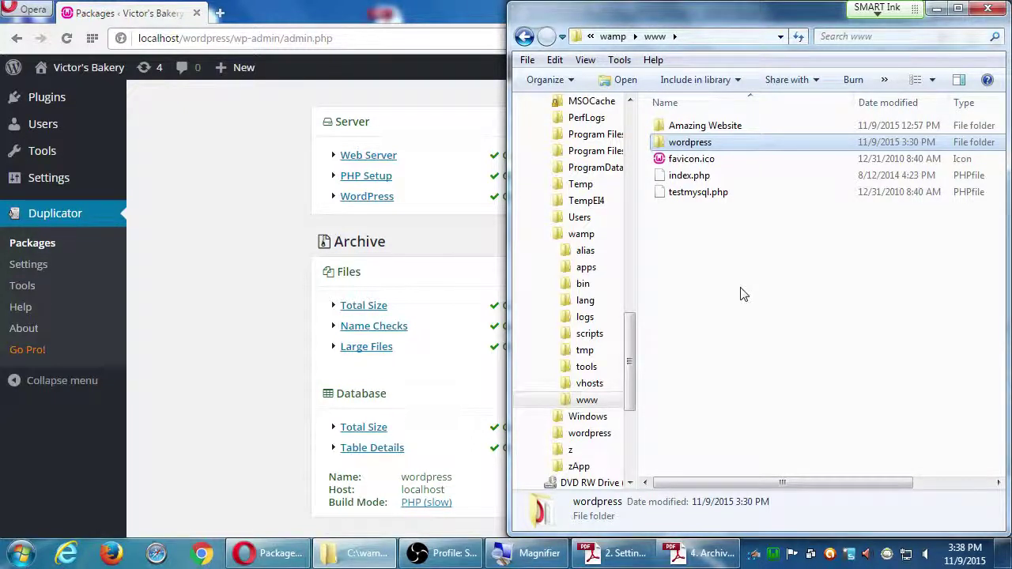
click(226, 185)
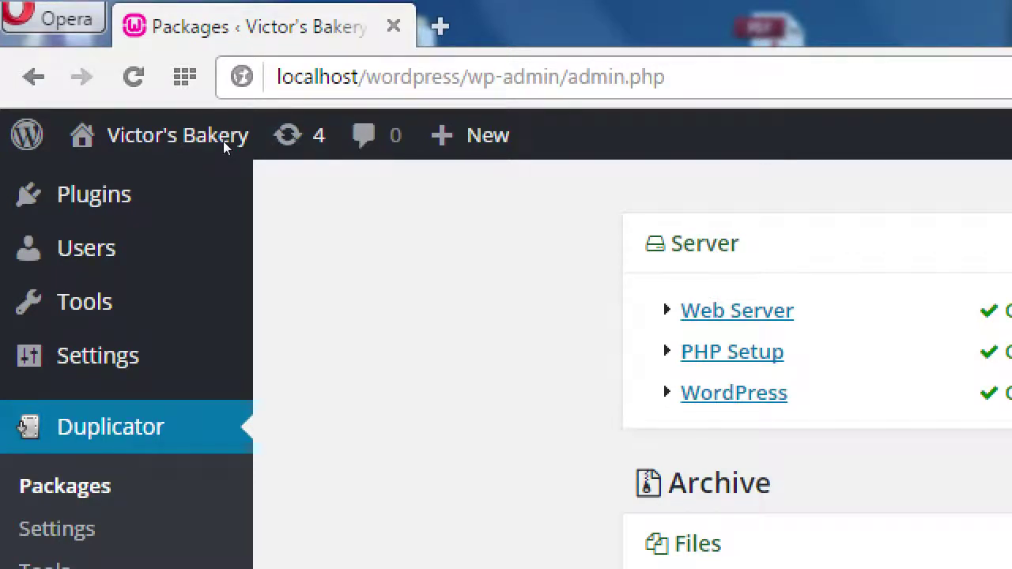
scroll(24, 232, down, 2)
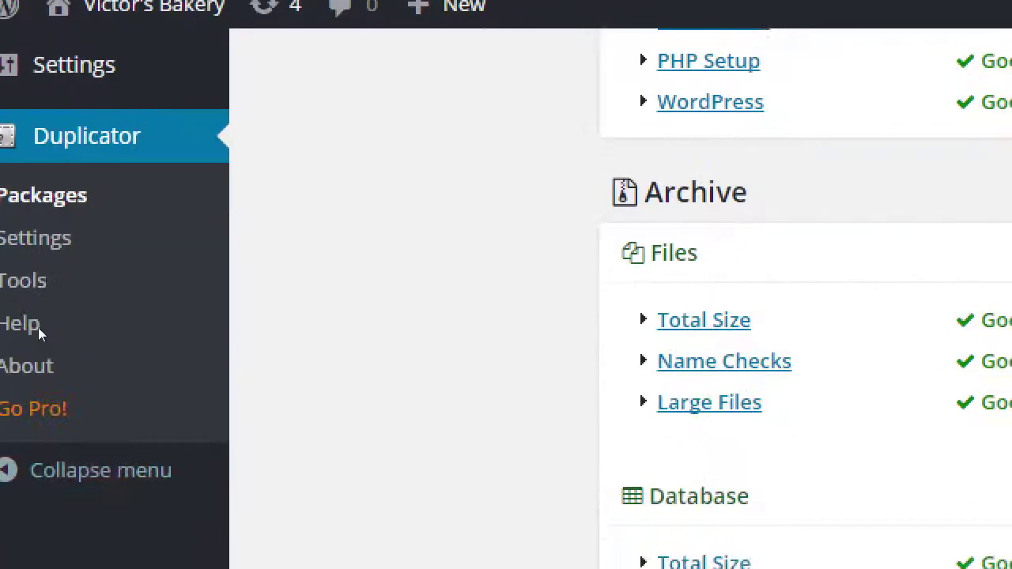
click(38, 328)
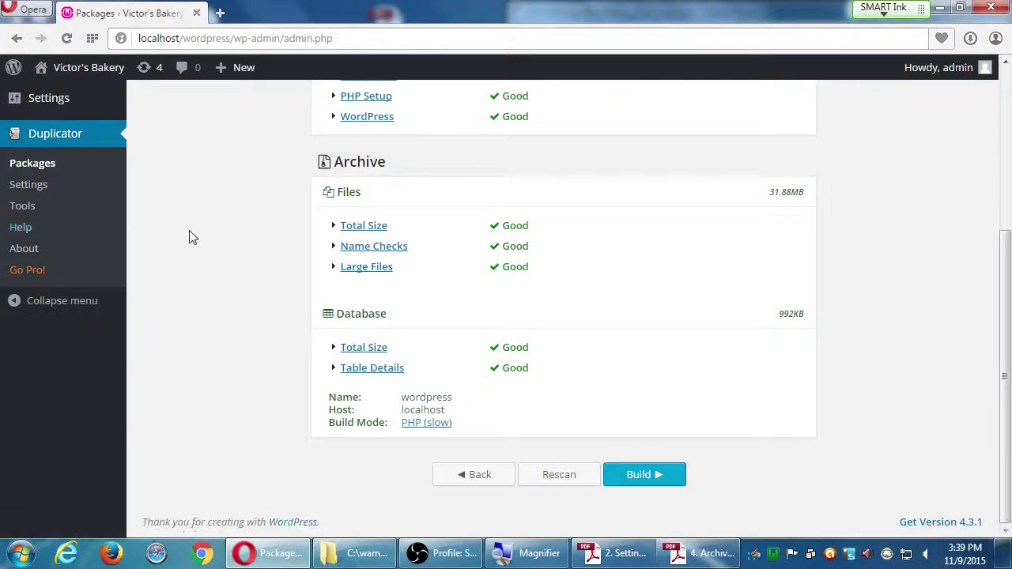
Build the Duplicator package from the completed scan
scroll(517, 267, up, 3)
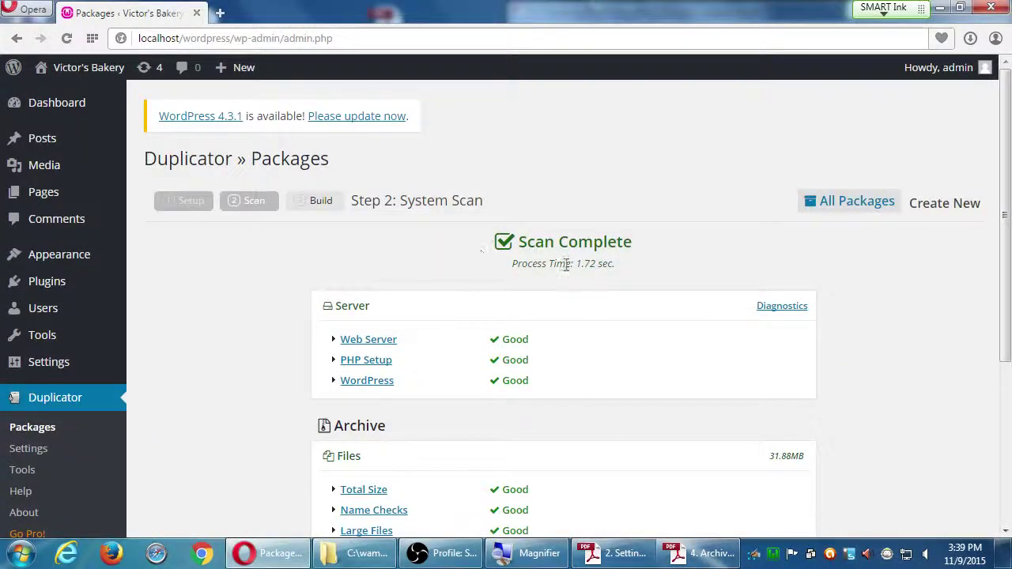
scroll(629, 293, down, 2)
scroll(628, 294, down, 2)
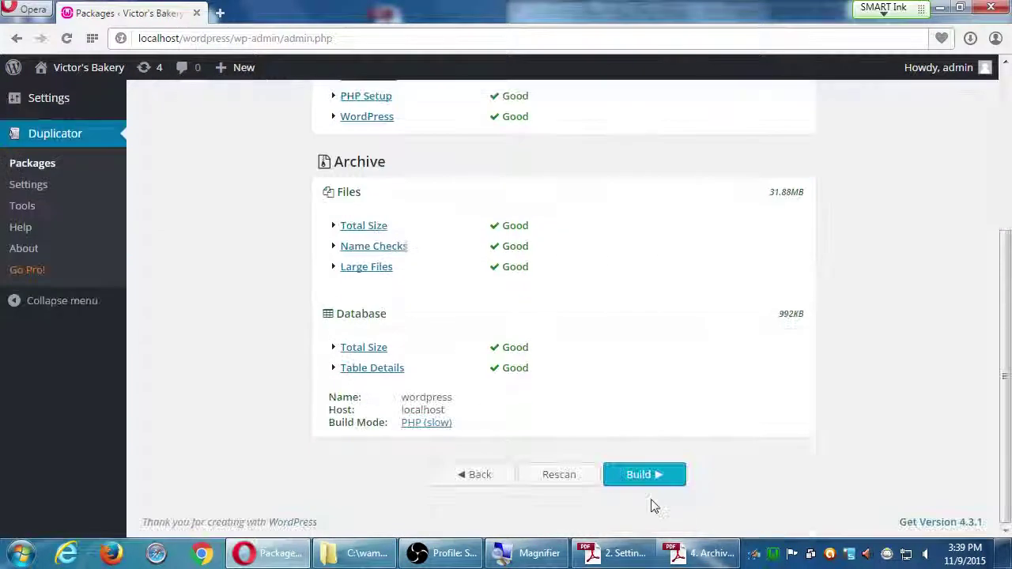
click(648, 477)
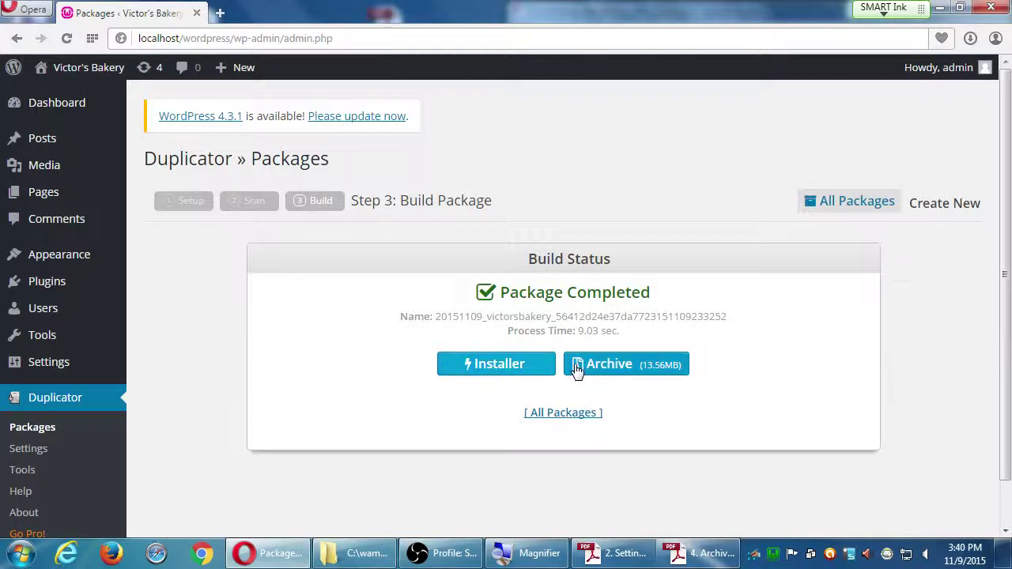
Read the PDF handout's instructions on downloading the Installer and Archive files in the maximized reader window
click(696, 553)
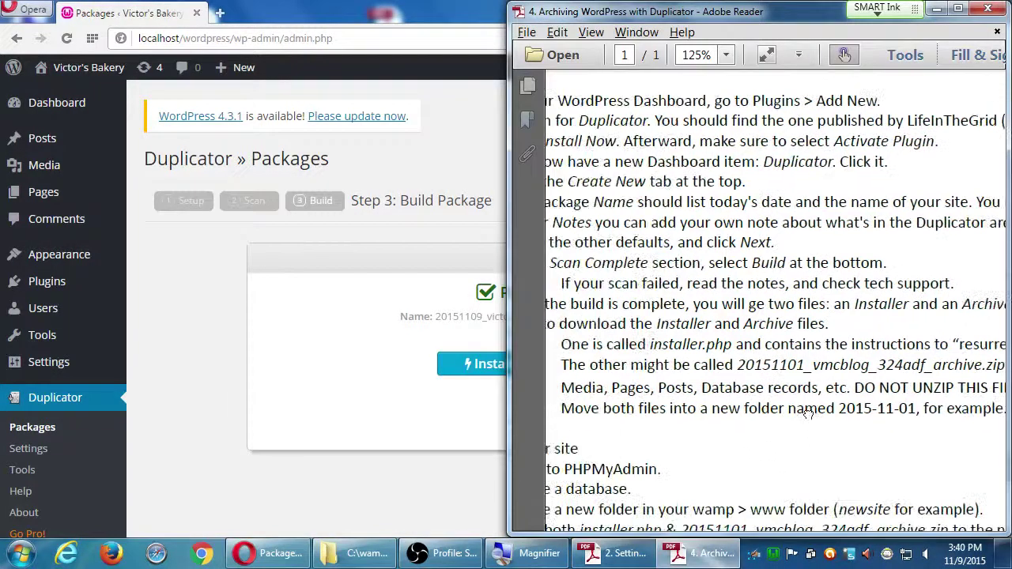
drag(808, 413, 870, 418)
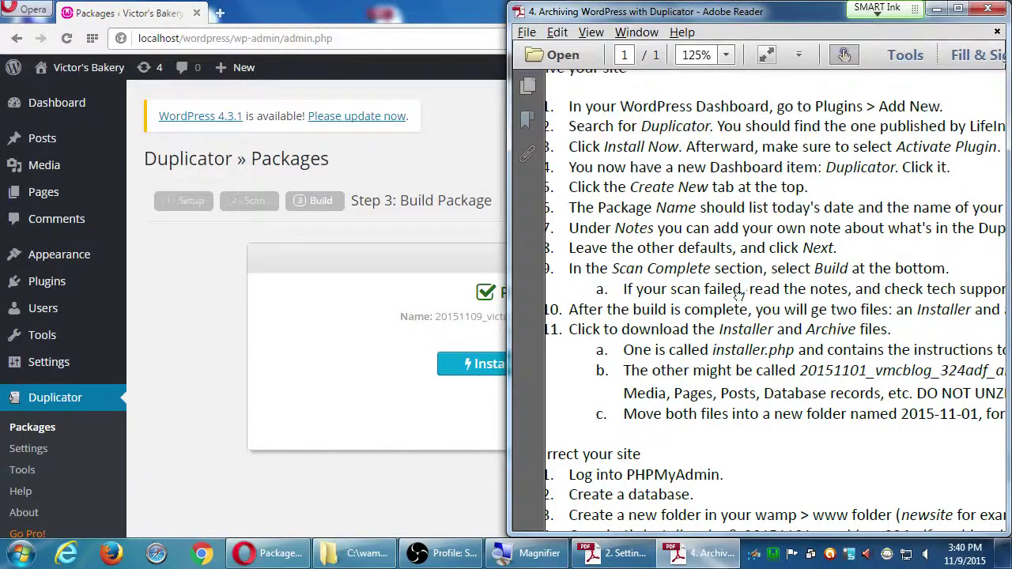
drag(739, 292, 758, 220)
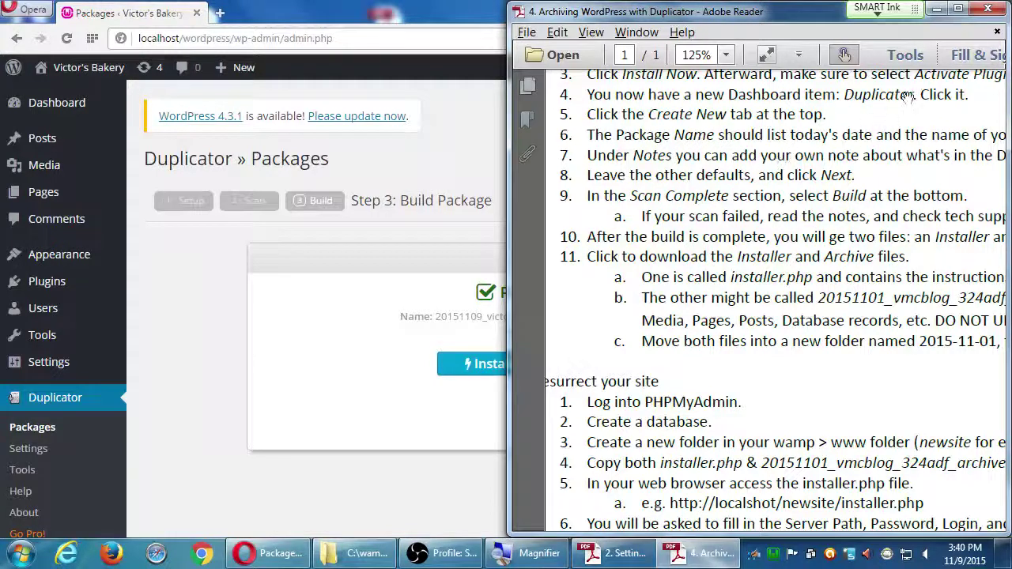
click(958, 8)
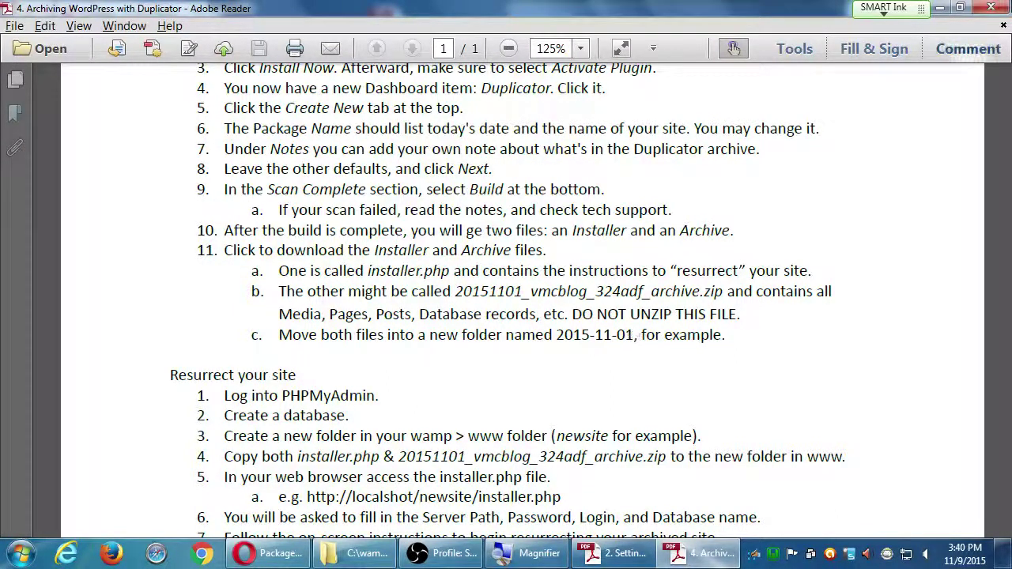
click(940, 7)
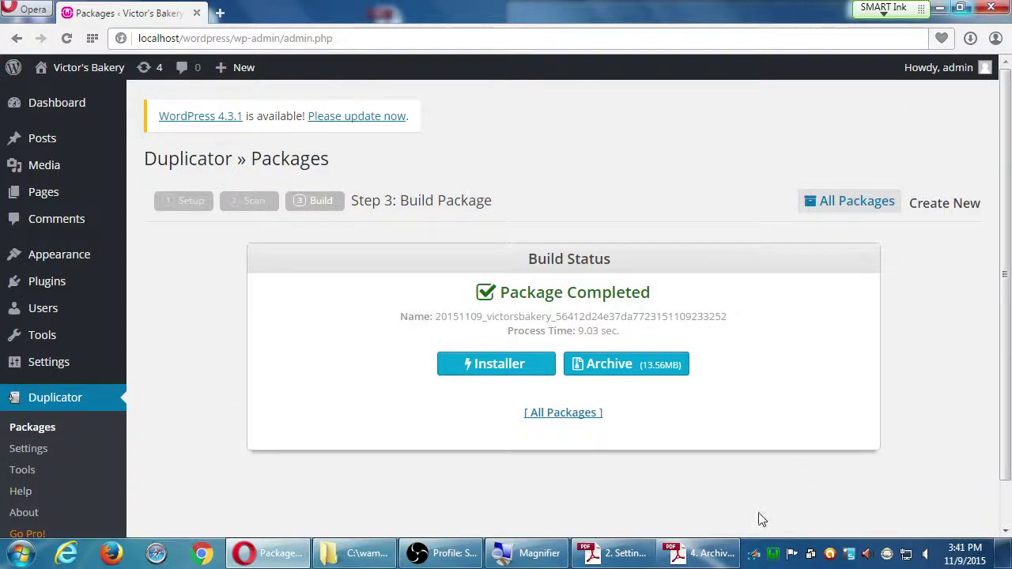
Read the handout's "Resurrect your site" section, and switch back to the package build page in the browser
click(700, 553)
scroll(738, 406, down, 3)
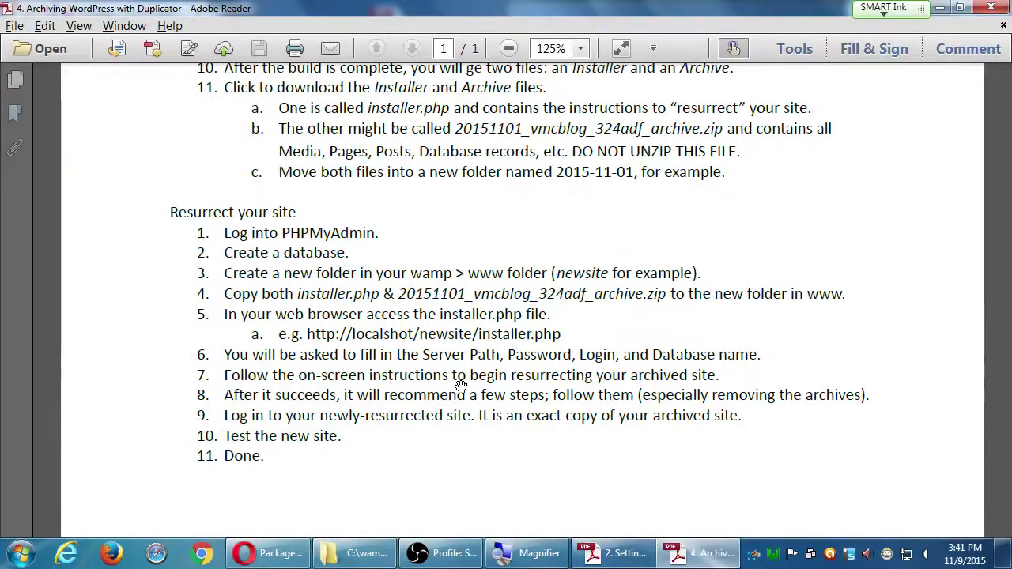
scroll(484, 316, down, 1)
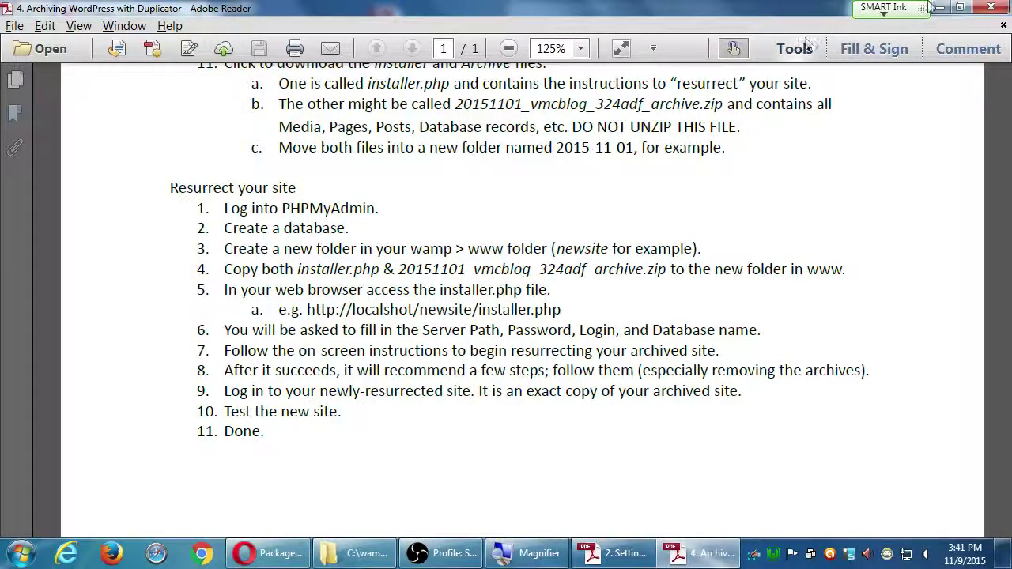
key(alt+Tab)
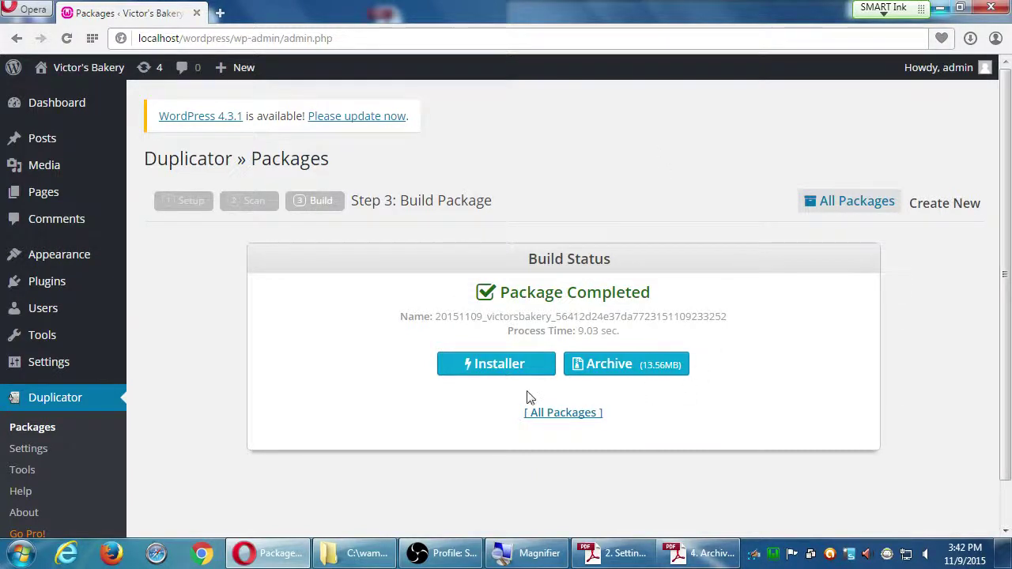
Download the completed package's Installer and Archive files, and show the desktop
click(506, 366)
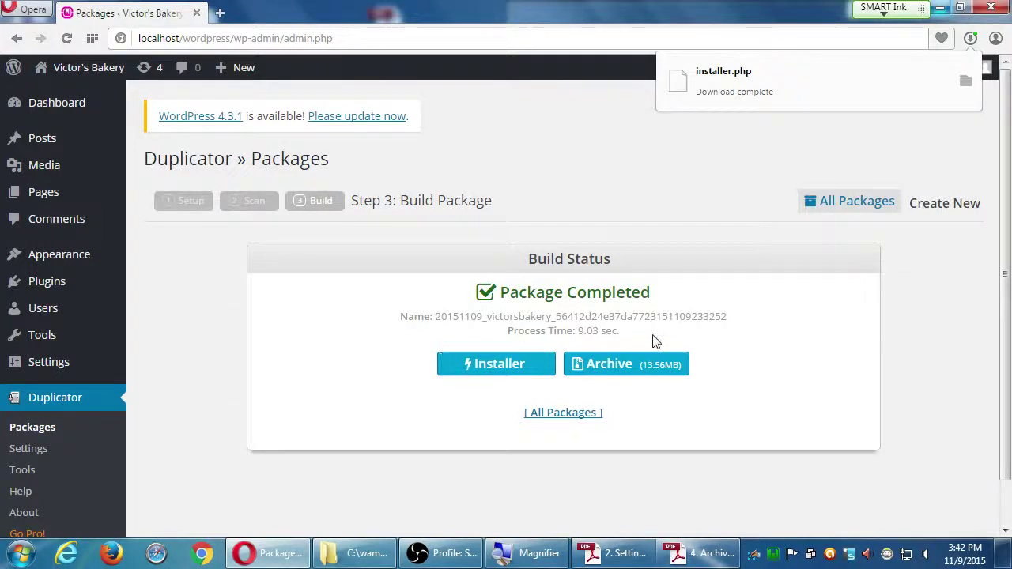
click(644, 368)
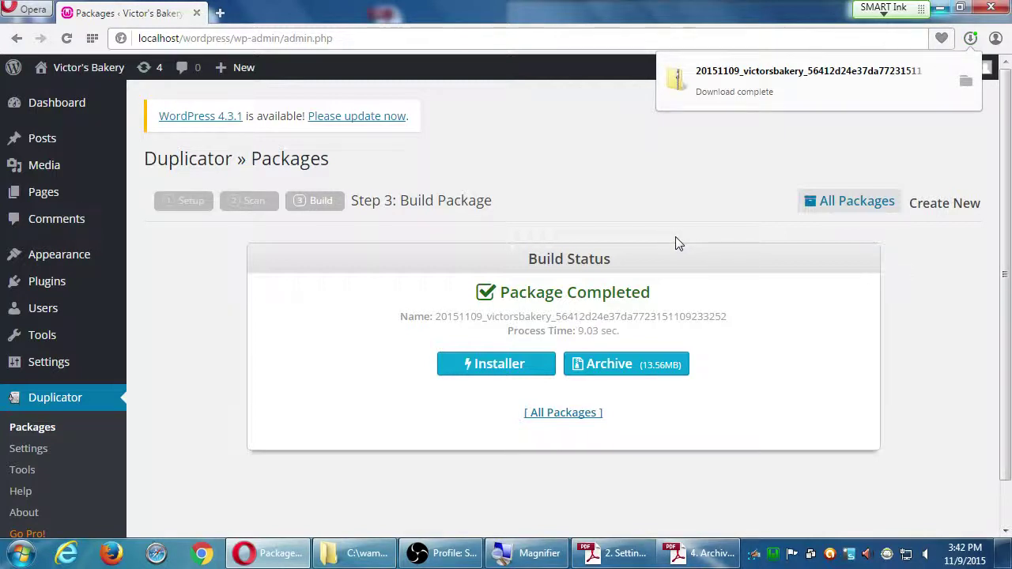
key(super+d)
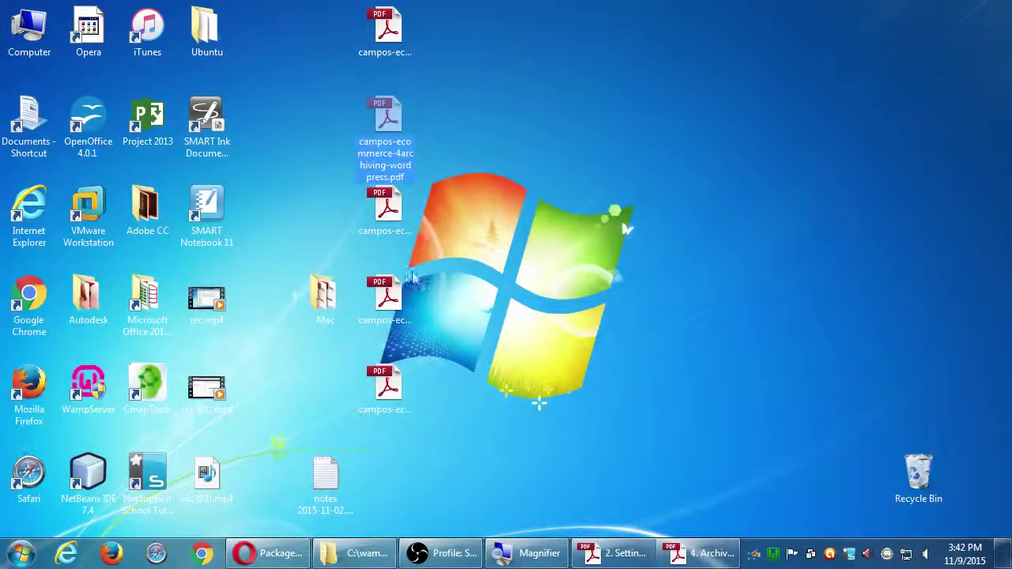
click(539, 207)
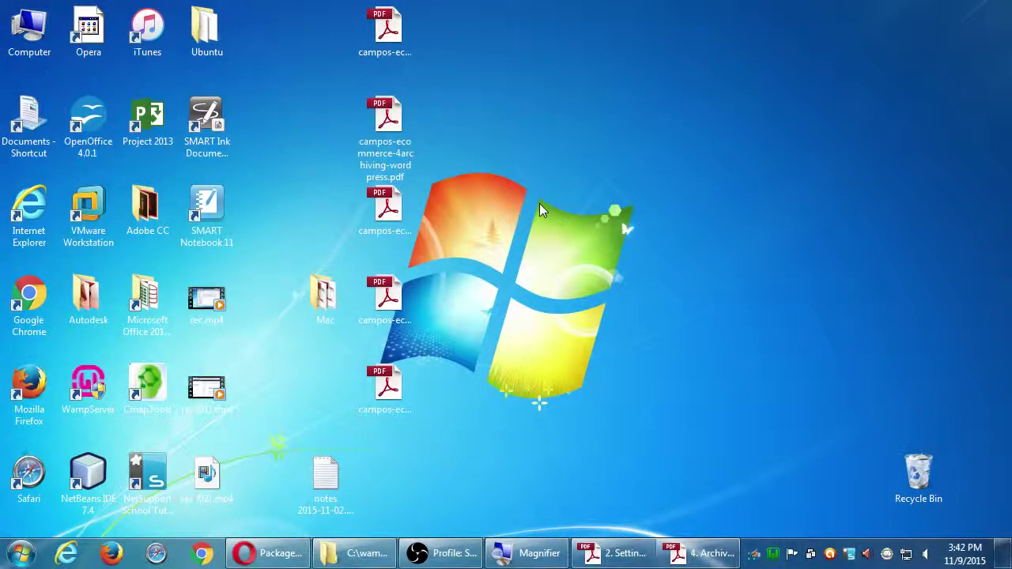
Browse Local Disk (C:), and open the Downloads folder holding the package files from the browser's download list
key(super+e)
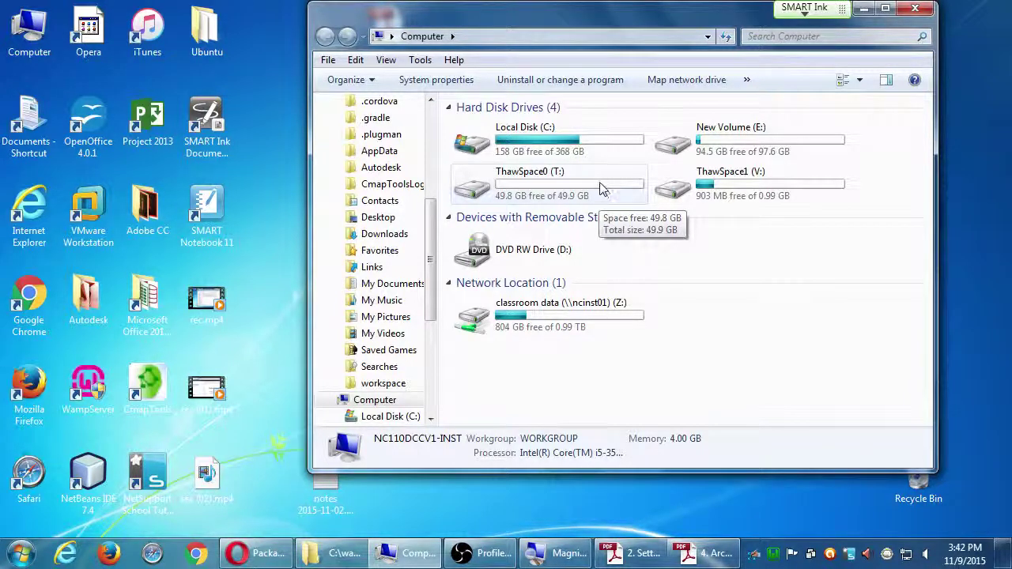
double_click(560, 153)
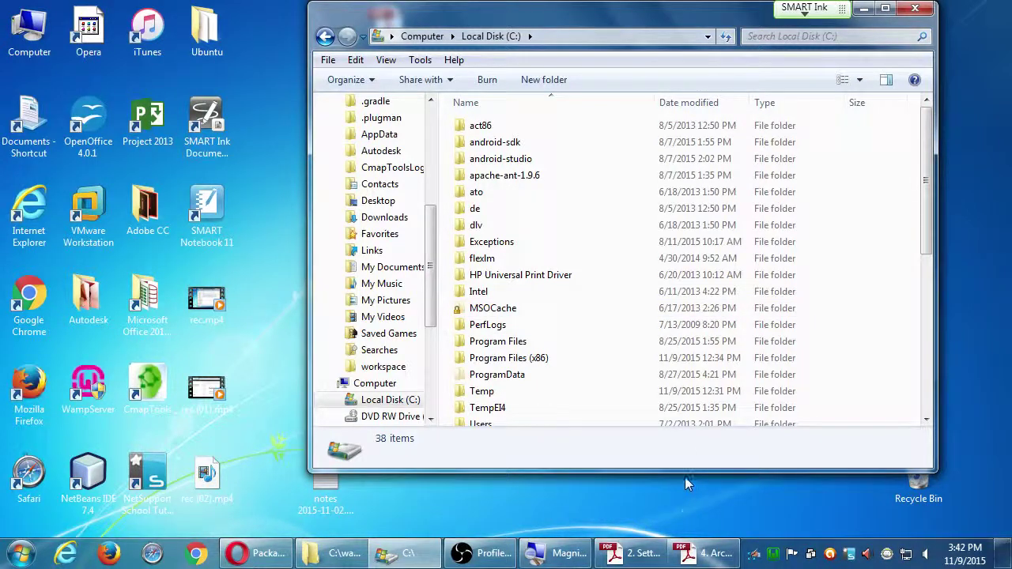
click(268, 557)
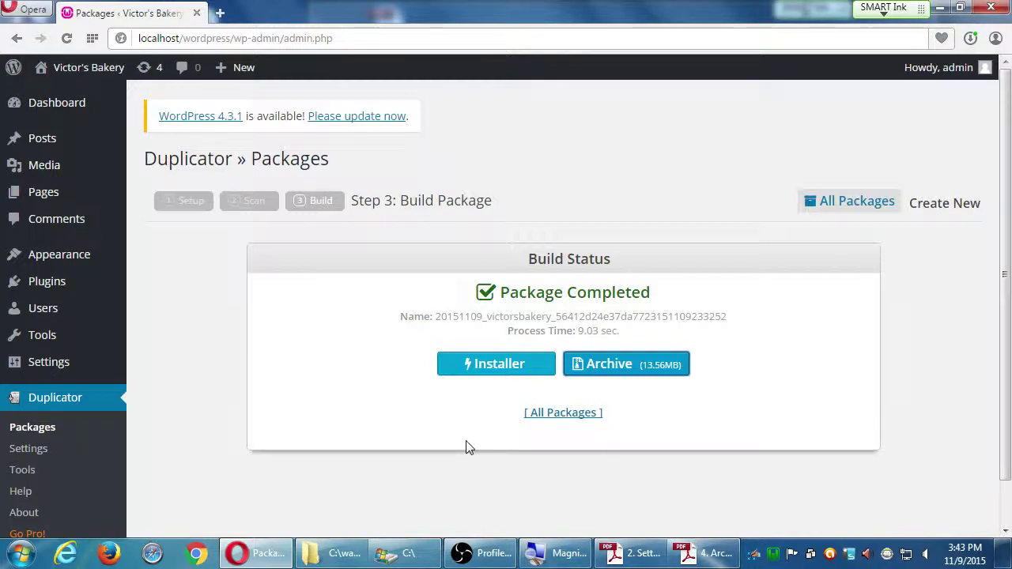
scroll(535, 440, down, 1)
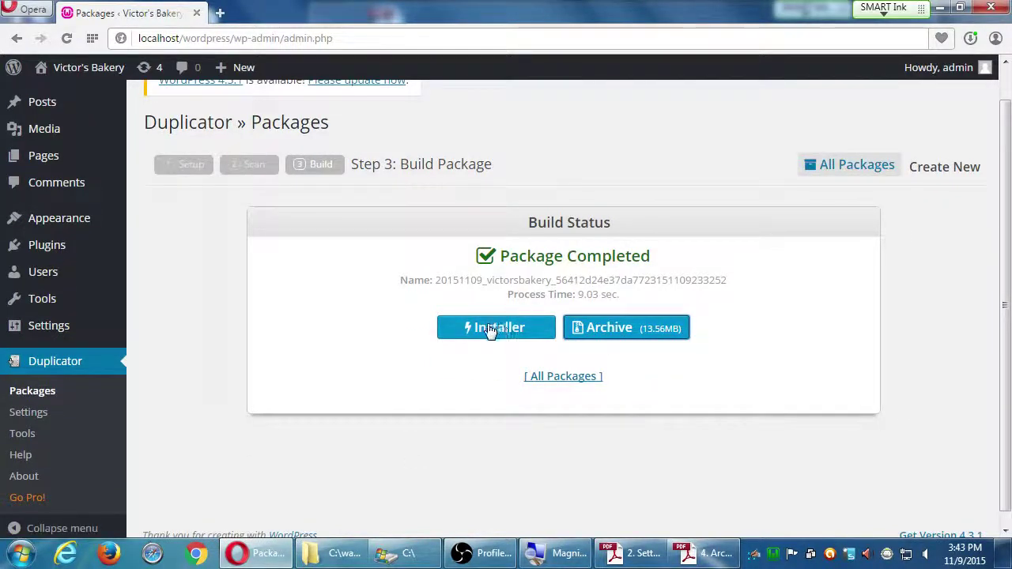
click(971, 38)
click(966, 100)
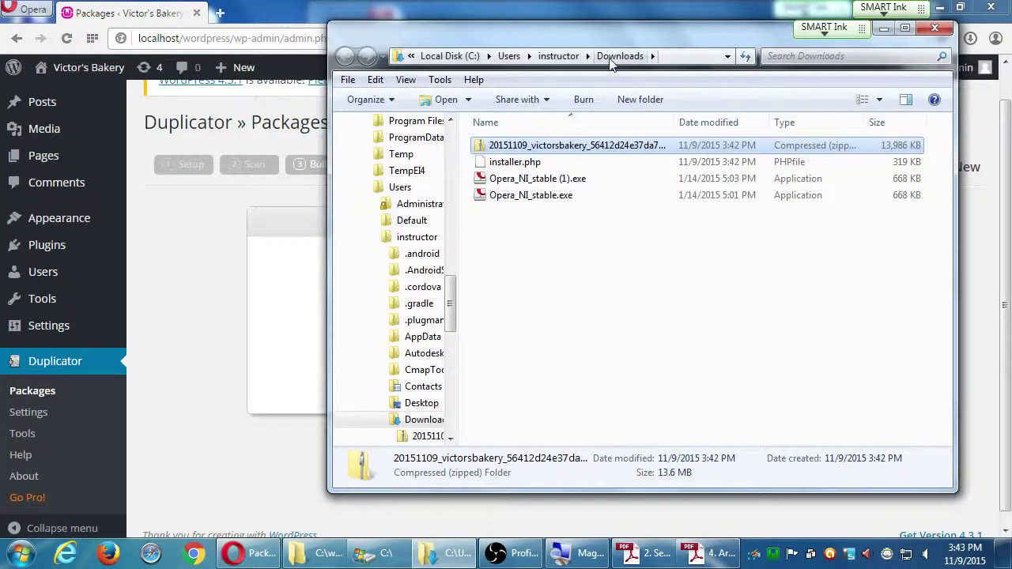
Arrange the Downloads window over the browser and widen its Name column to show the full archive file name
drag(601, 37, 560, 51)
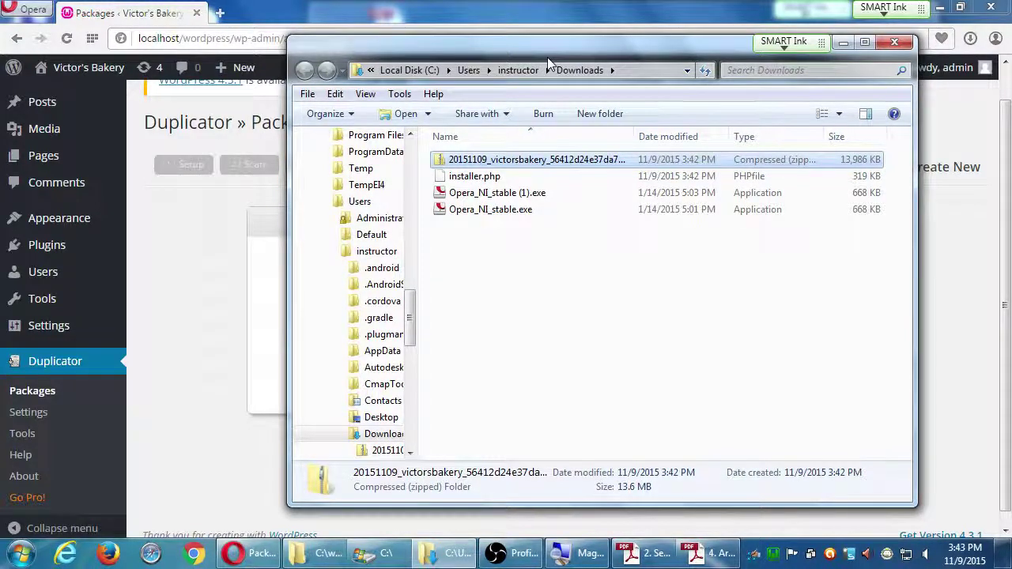
drag(547, 57, 669, 377)
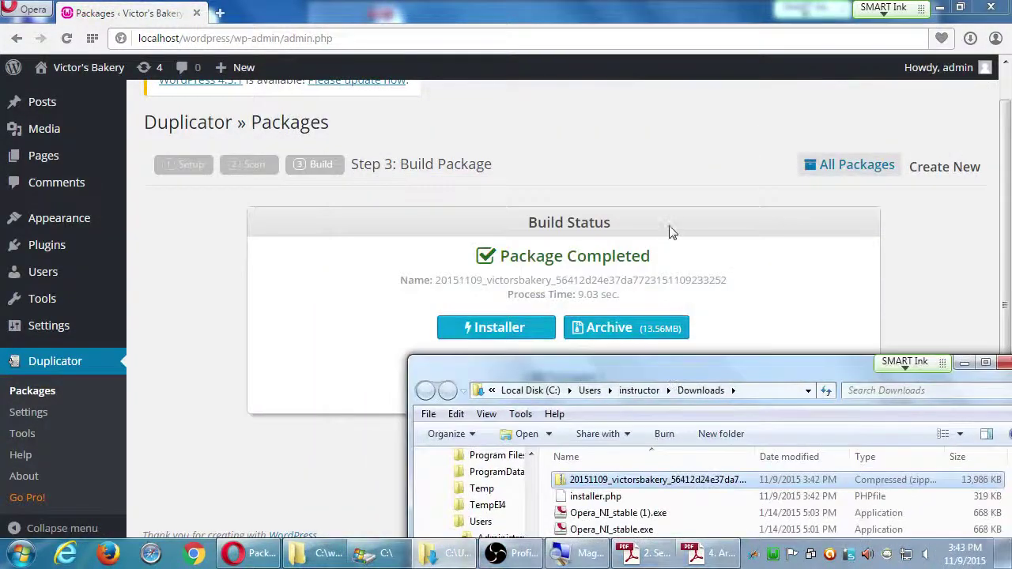
click(653, 174)
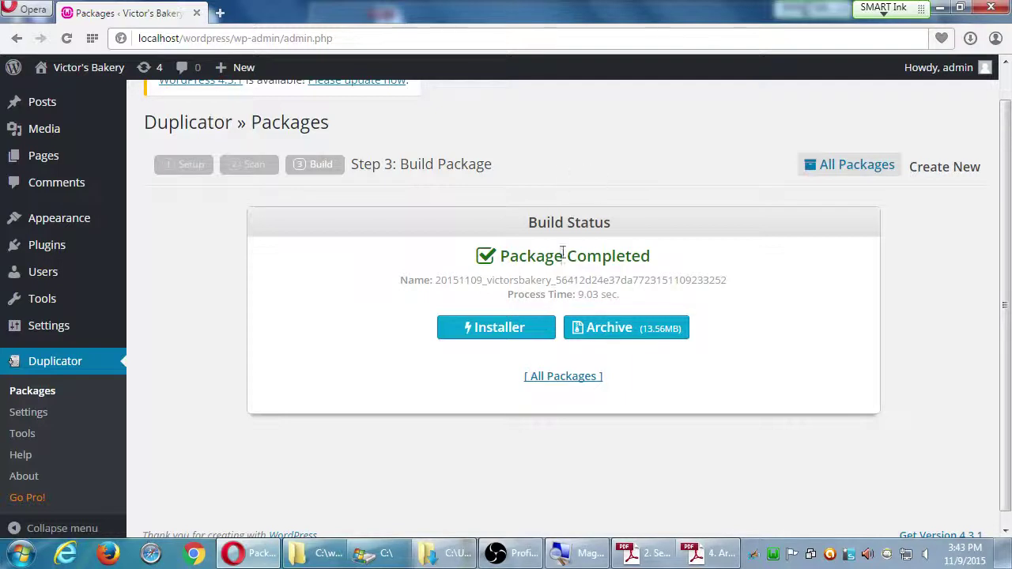
click(447, 553)
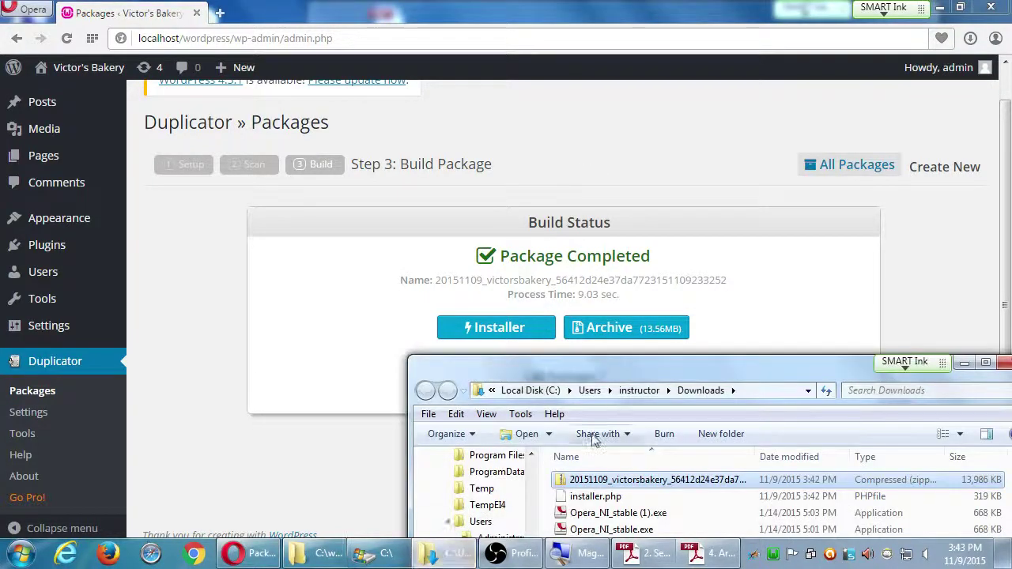
drag(633, 373, 484, 41)
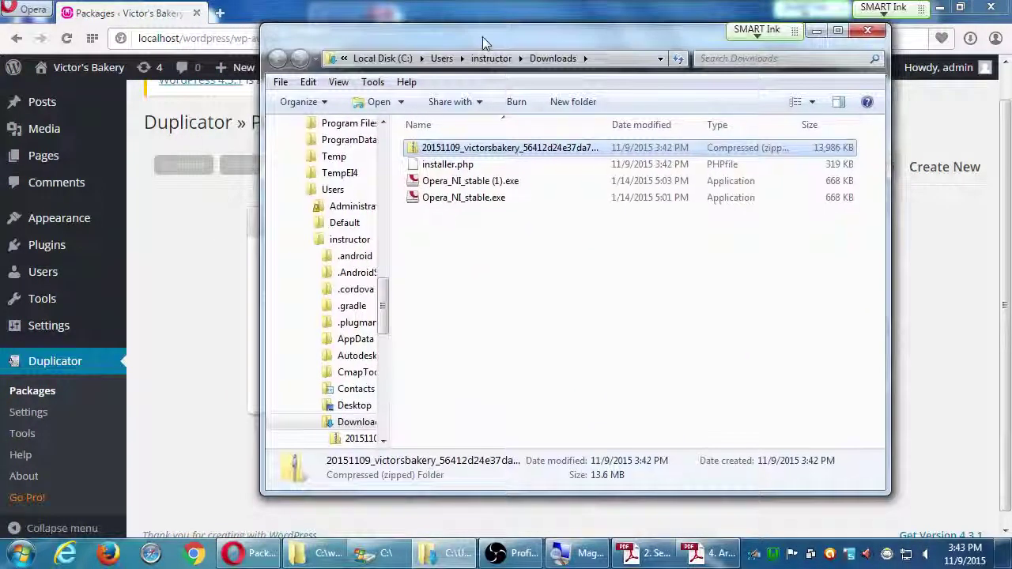
click(496, 284)
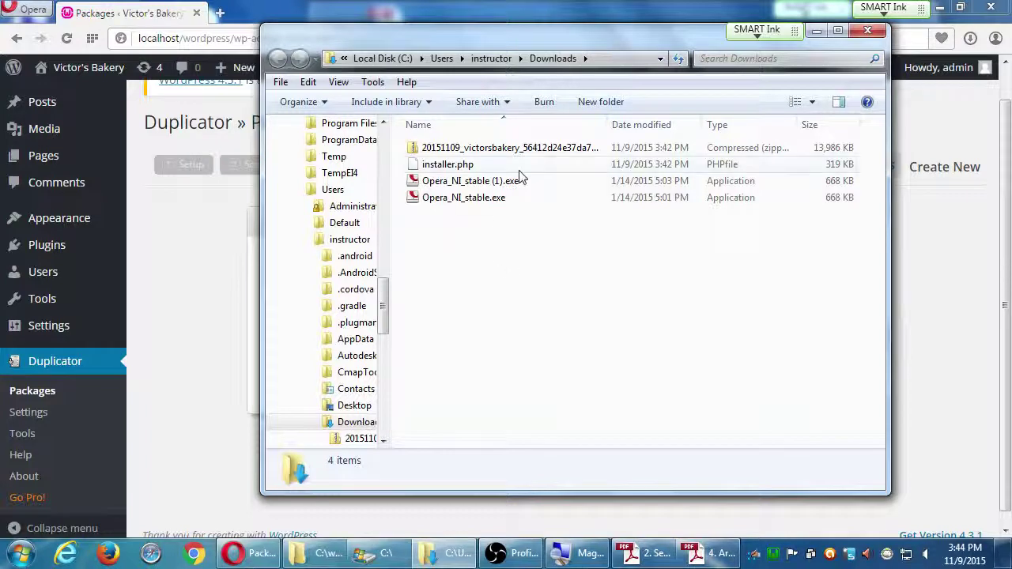
double_click(607, 124)
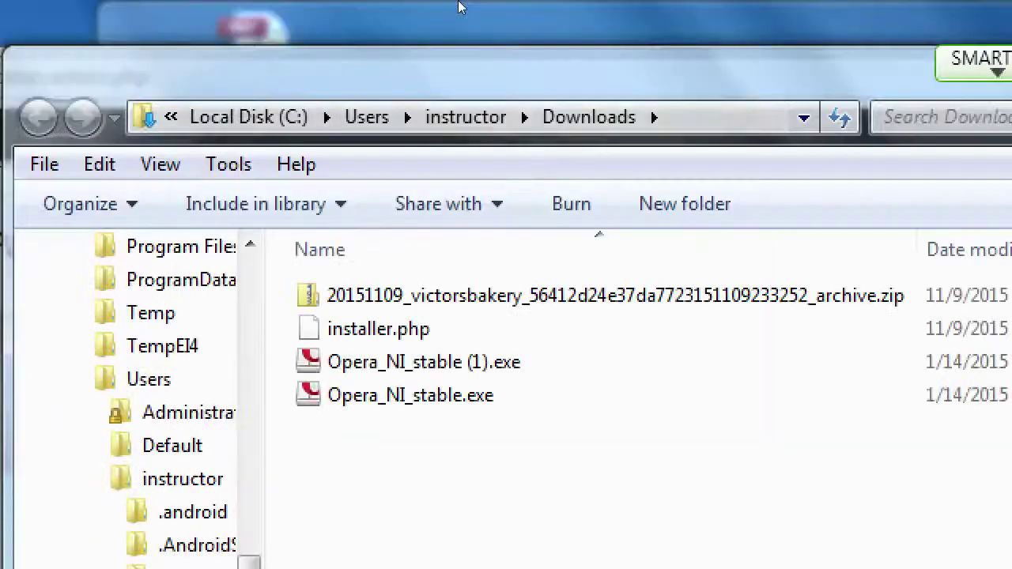
key(Down)
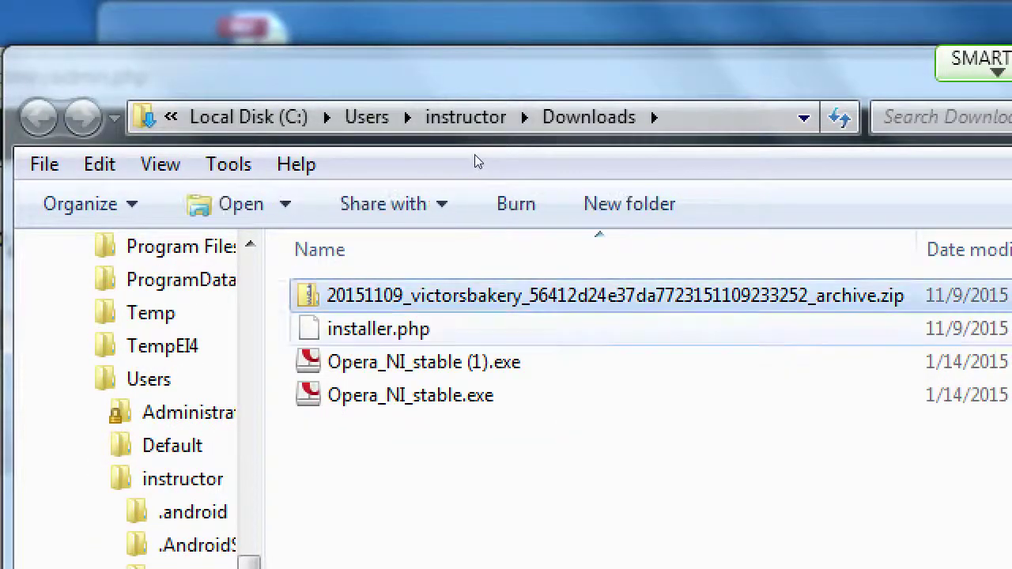
key(Down)
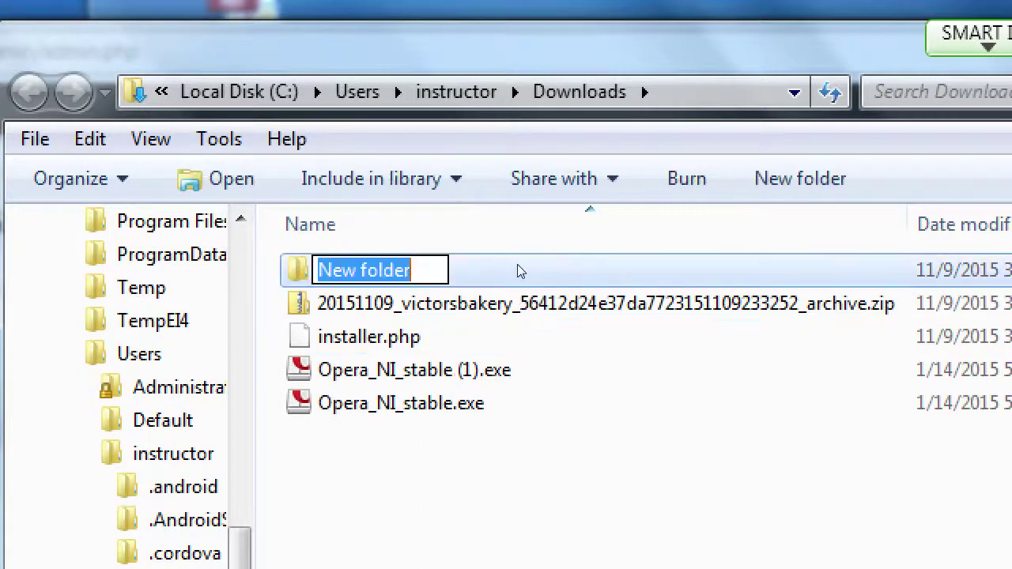
Create a new folder named 2015-11-09 in Downloads
text(2015)
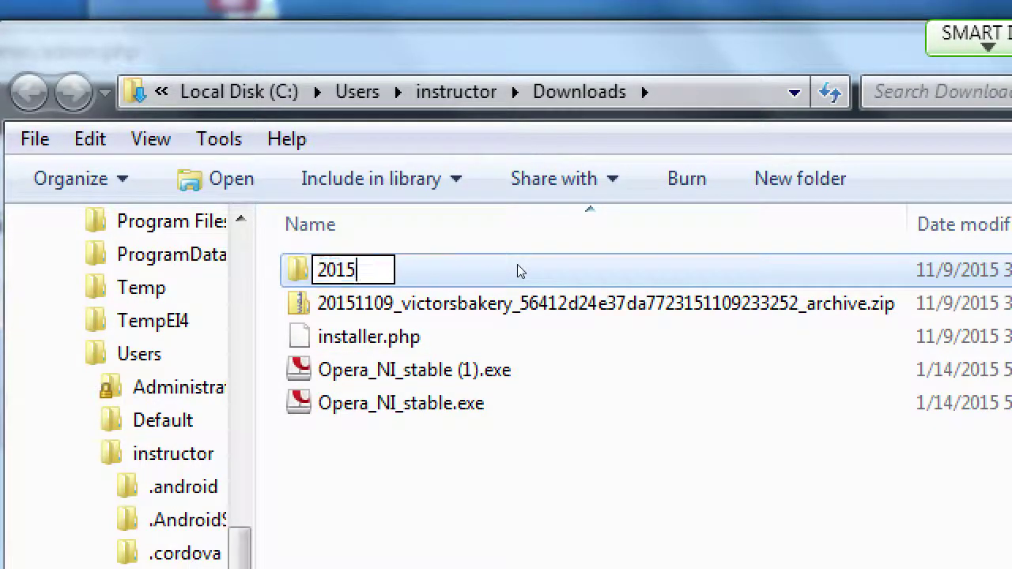
text(-11)
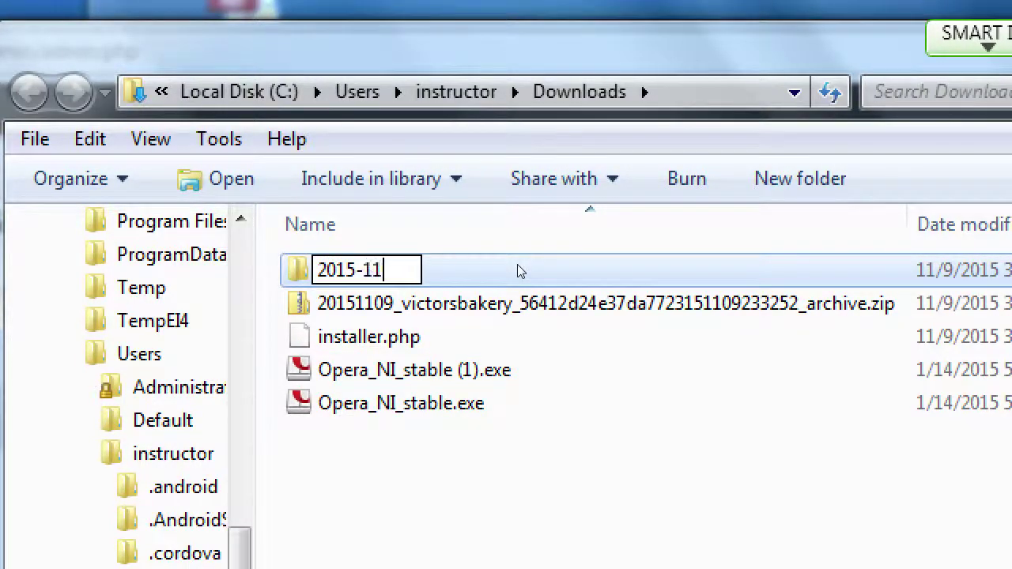
text(-0)
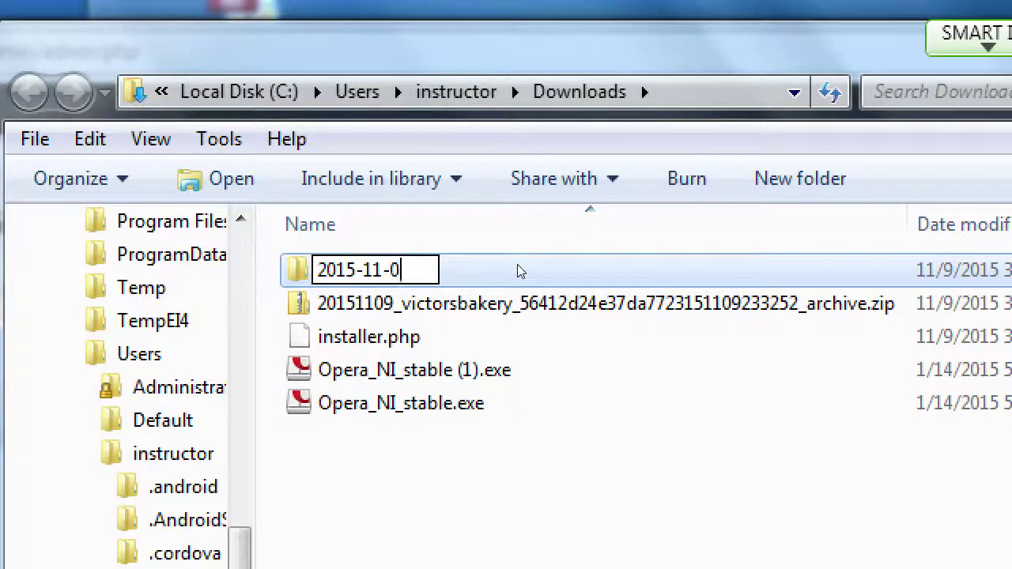
text(9)
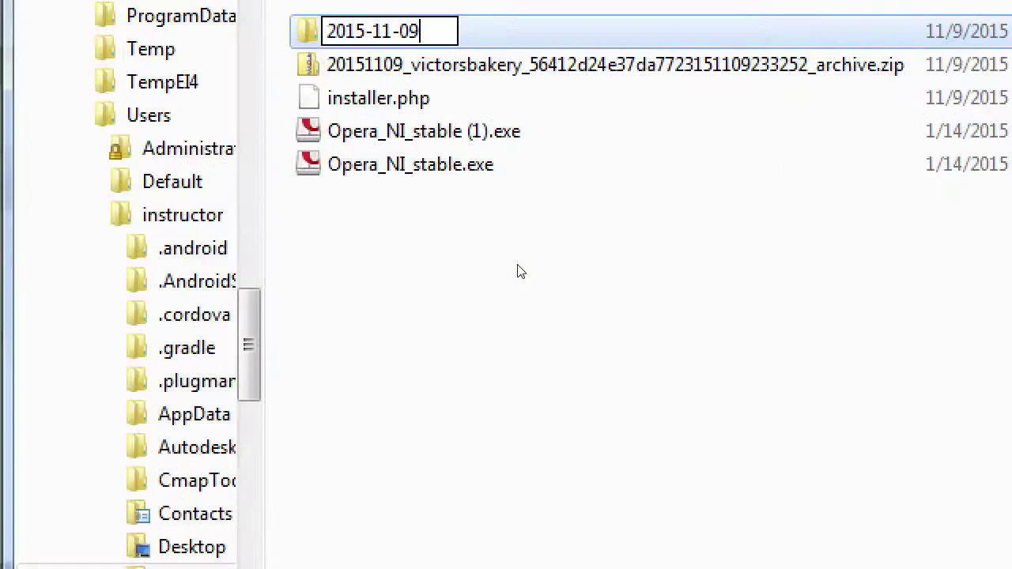
key(Return)
Move the Victor's Bakery archive zip and installer.php into the 2015-11-09 folder, and select that folder
click(502, 64)
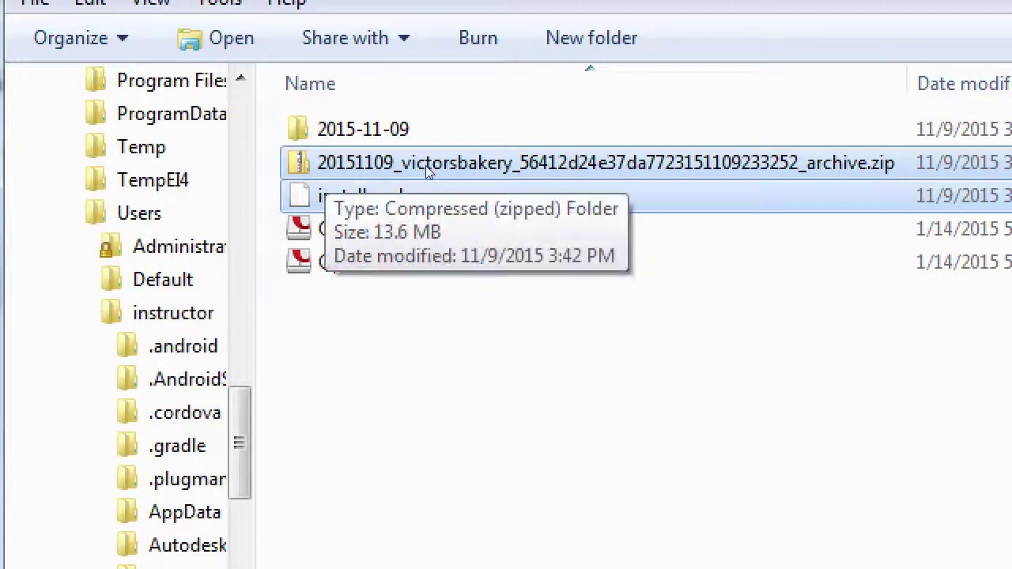
drag(427, 172, 348, 131)
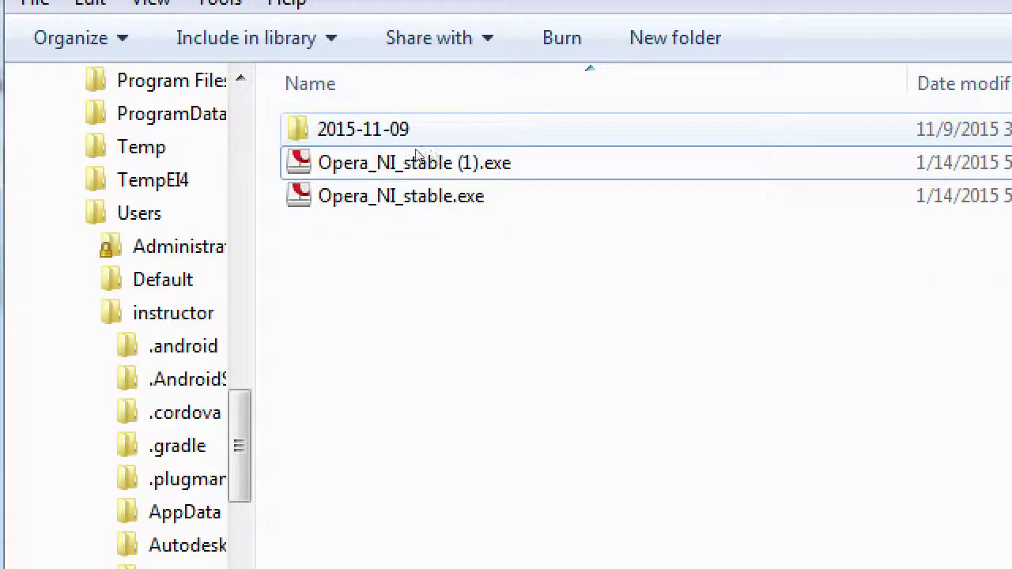
click(416, 143)
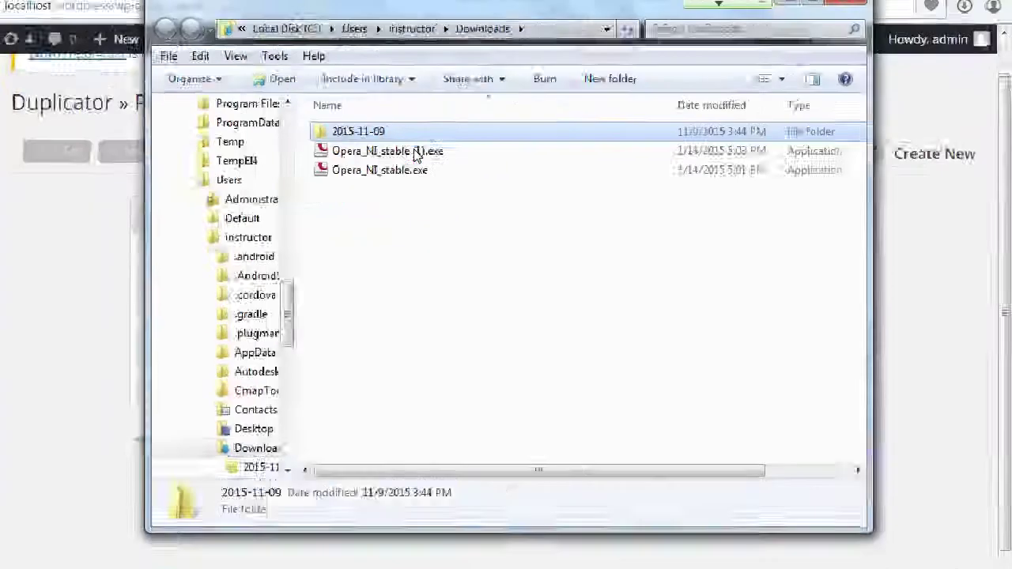
Open the 2015-11 1WP I (6304K) folder on the KING8GB (F:) drive, closing Lightroom when it starts
key(super+d)
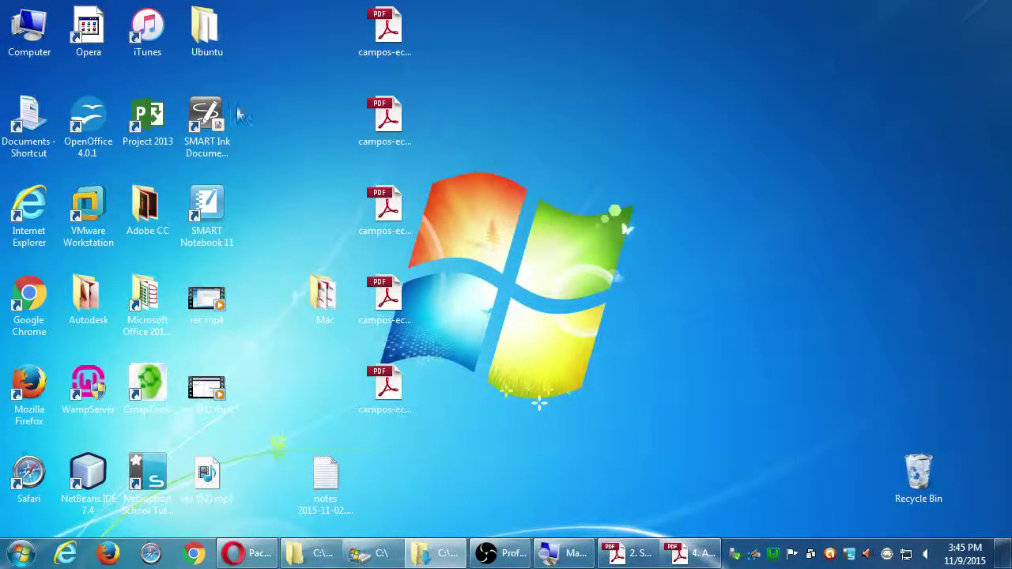
double_click(46, 37)
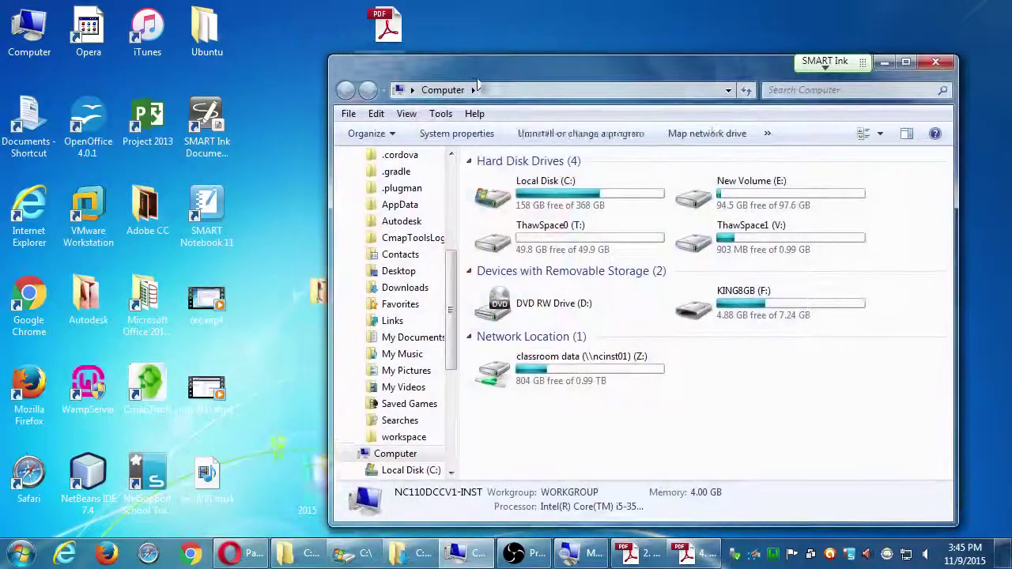
double_click(747, 300)
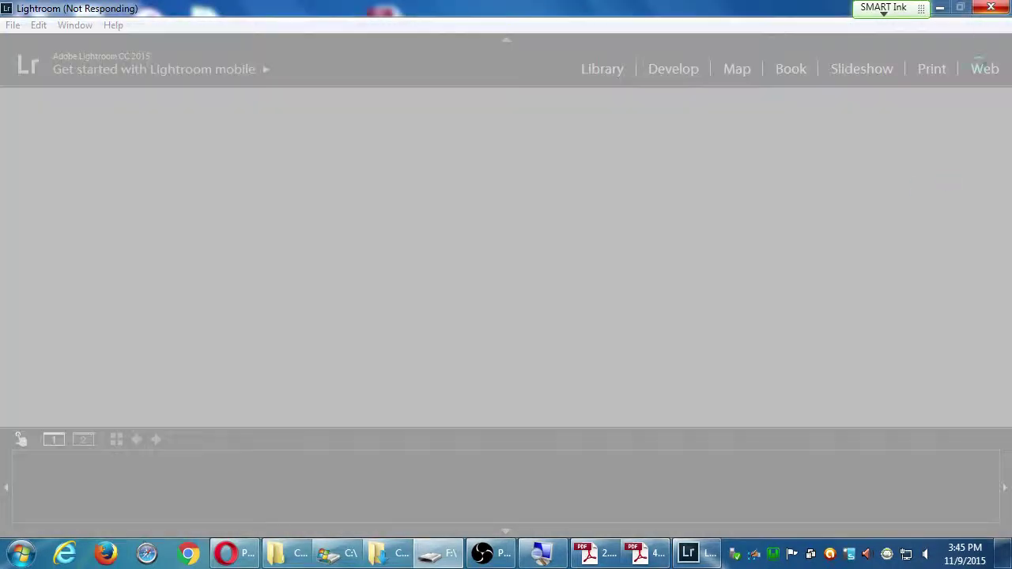
click(991, 7)
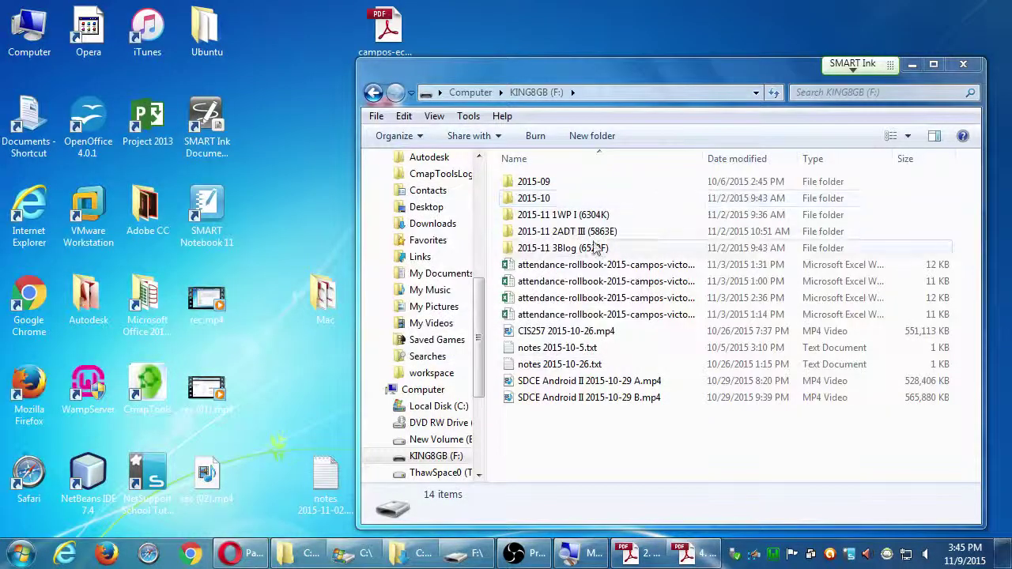
double_click(585, 215)
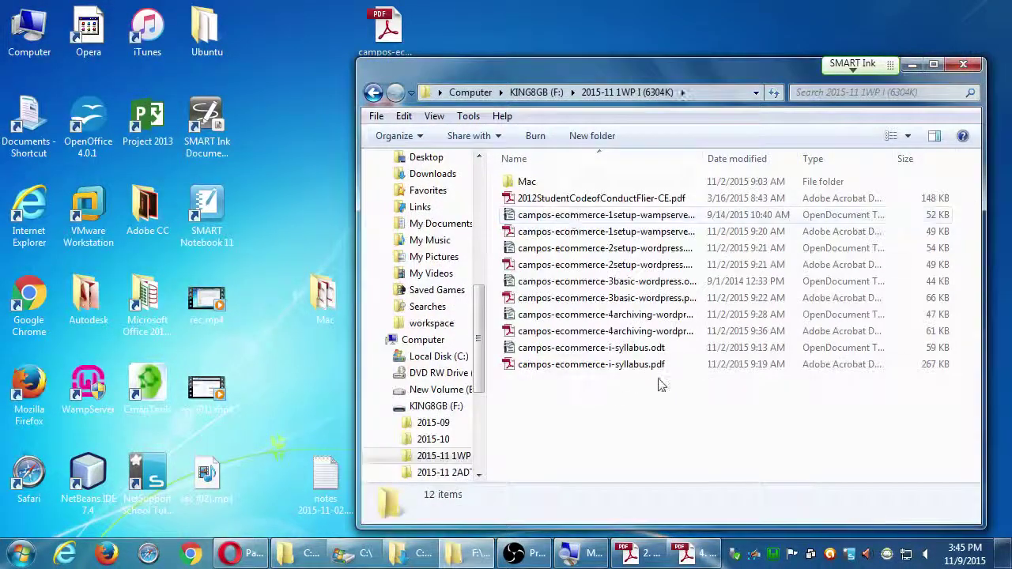
Copy the 2015-11-09 folder from Downloads into the 2015-11 1WP I (6304K) folder on KING8GB, and close the Downloads window
click(474, 553)
click(477, 552)
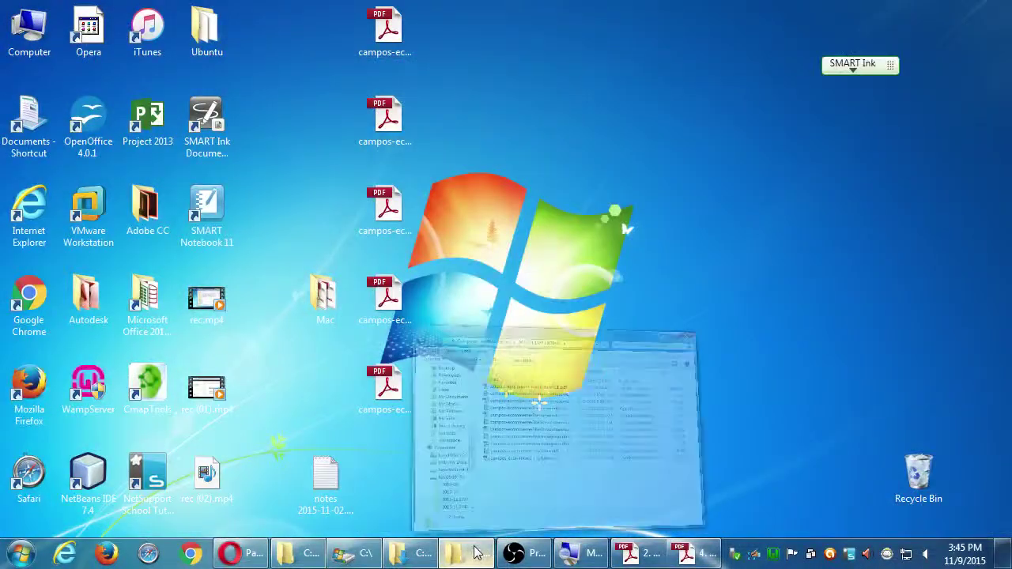
click(412, 553)
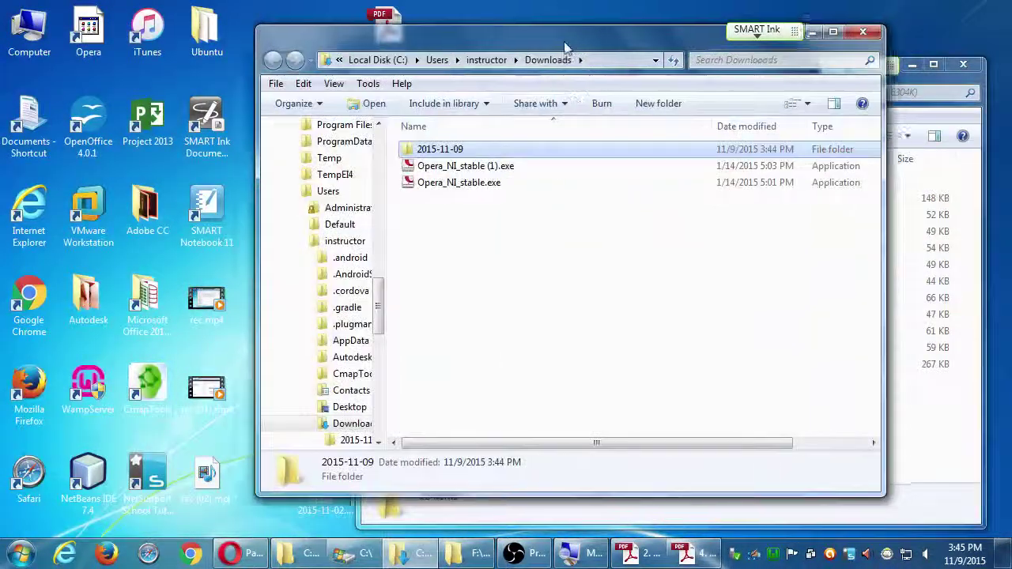
drag(565, 47, 334, 47)
drag(190, 150, 817, 439)
click(624, 33)
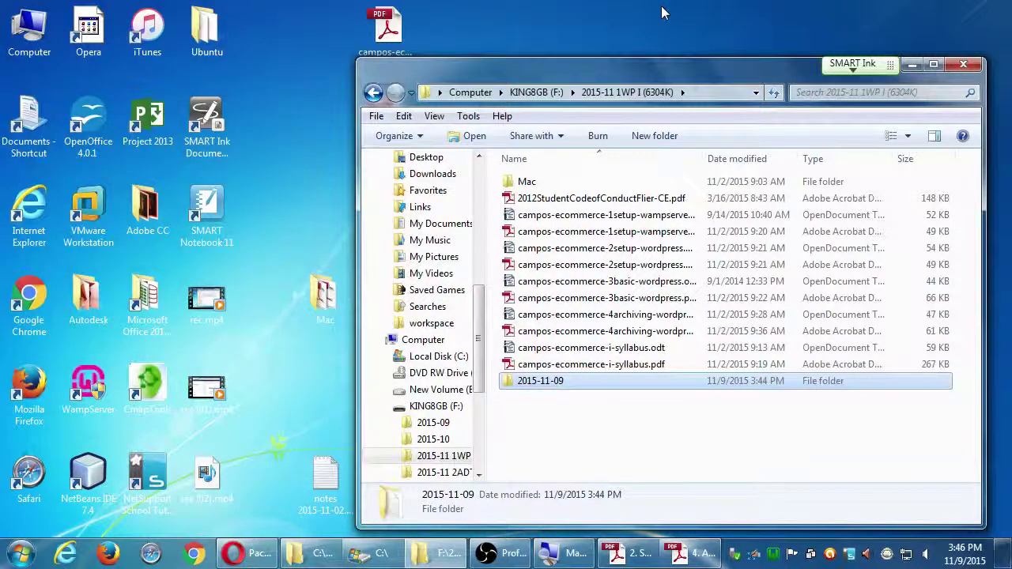
Check the copied 2015-11-09 folder on the flash drive and the handout's "Resurrect your site" instructions
click(700, 434)
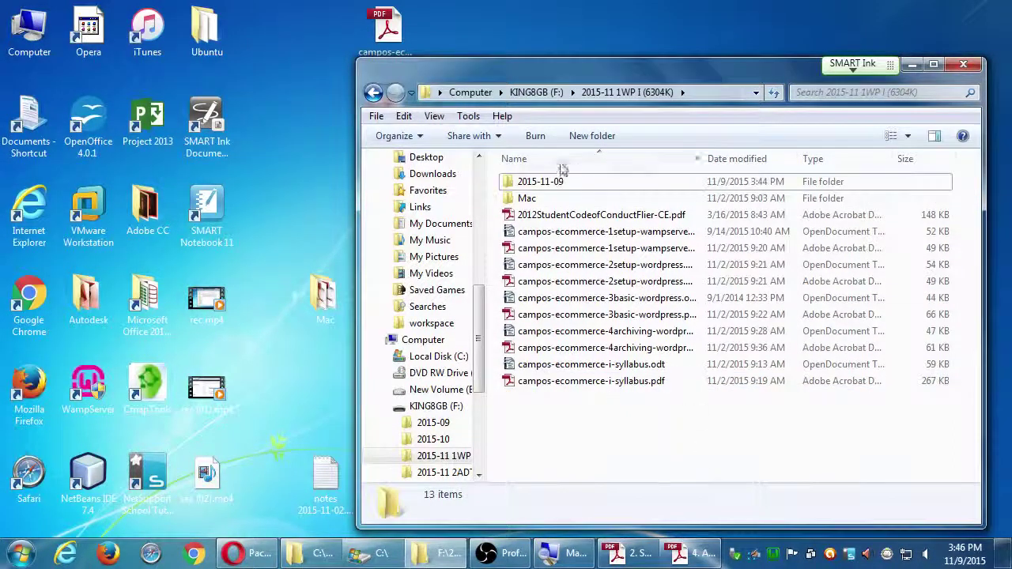
click(509, 183)
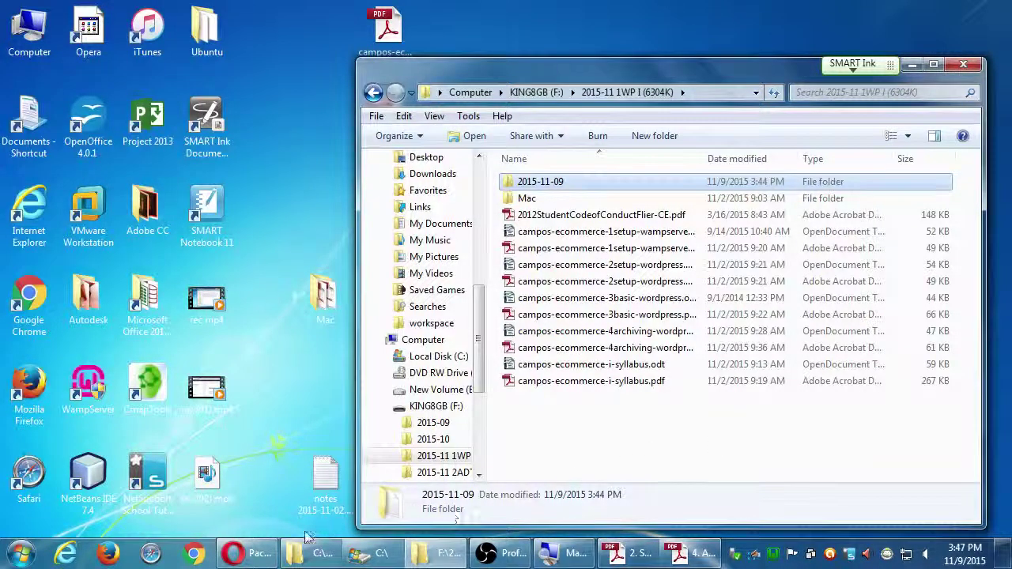
click(693, 553)
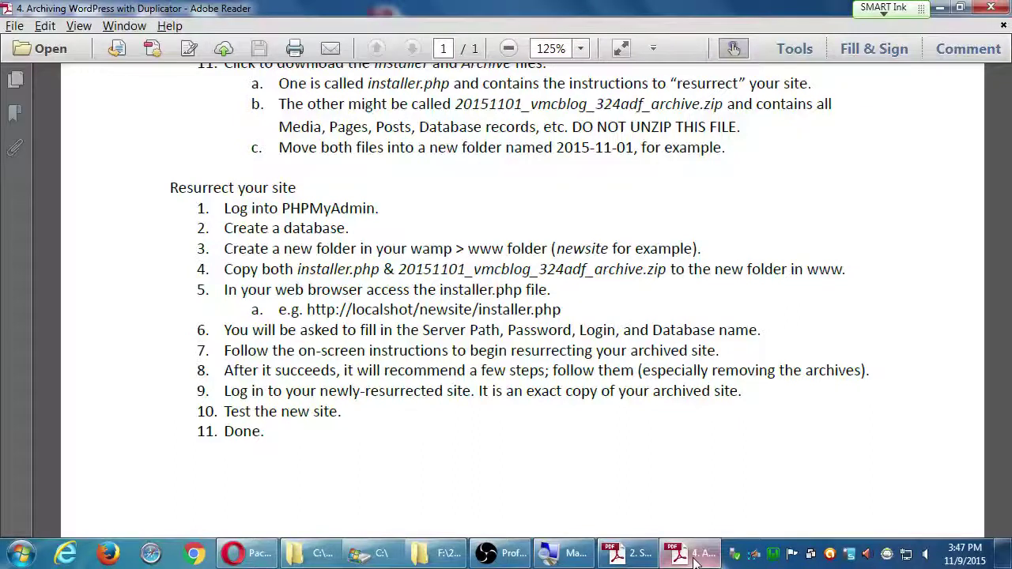
click(695, 556)
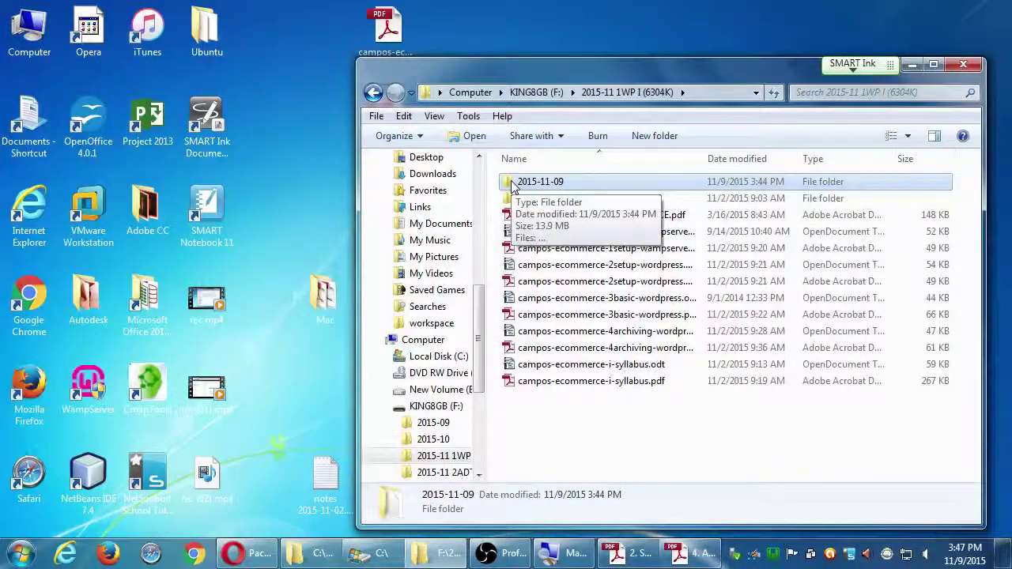
Open the instructor's eComm I folder on the classroom data (Z:) network drive in a second window beside the flash drive folder
drag(558, 78, 251, 72)
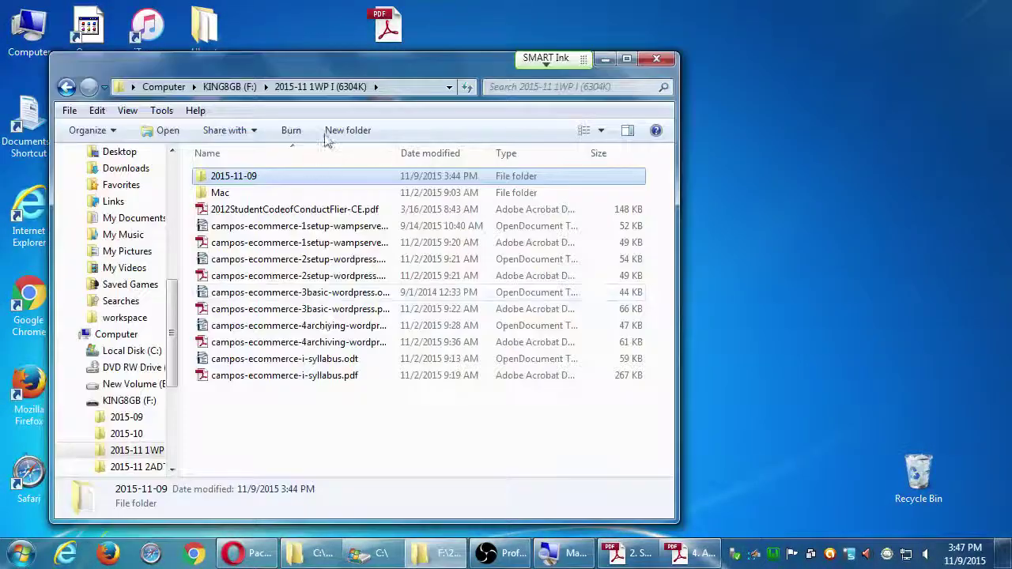
drag(316, 65, 243, 81)
double_click(34, 36)
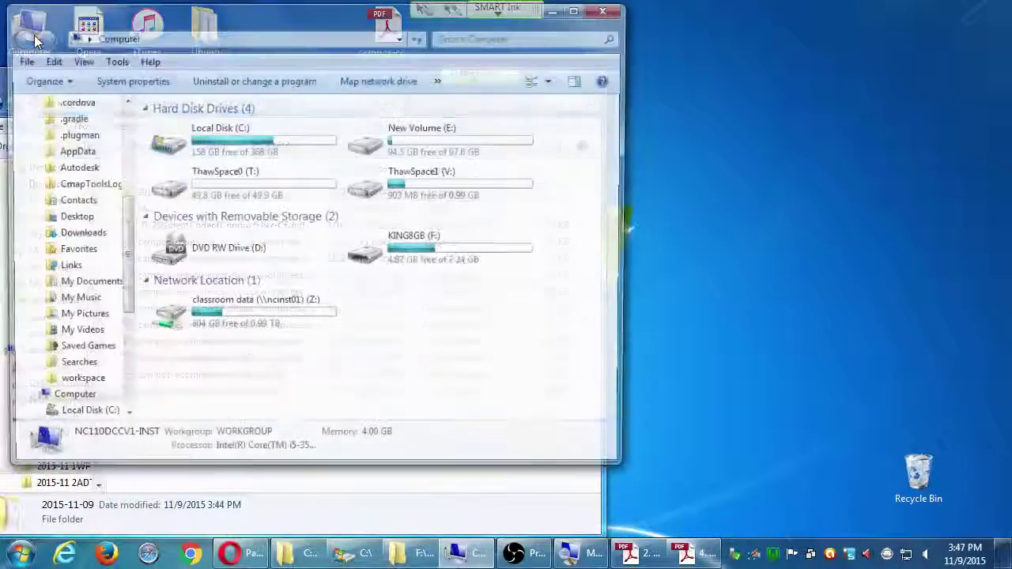
drag(255, 27, 688, 63)
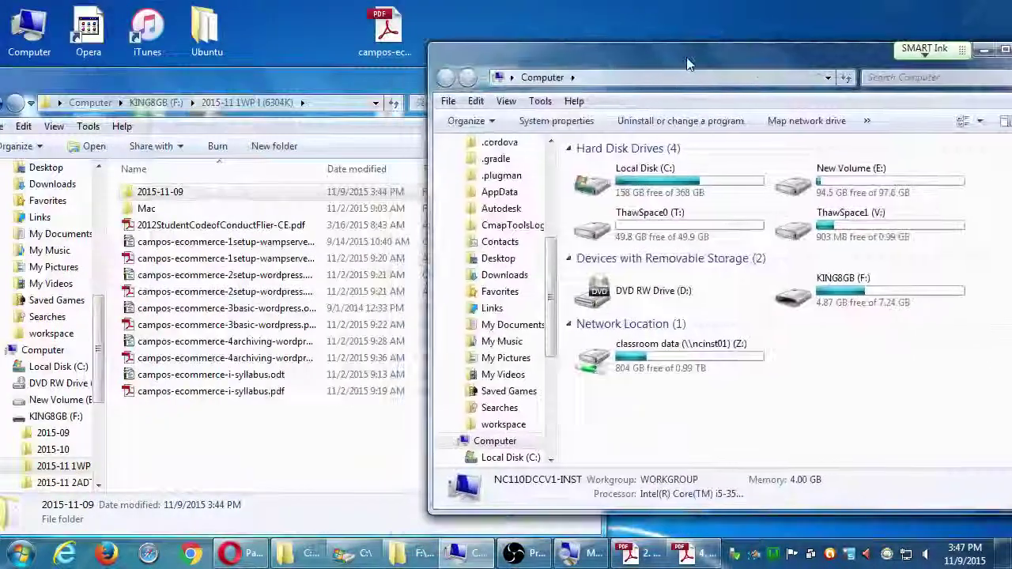
double_click(685, 348)
click(660, 319)
text(campos)
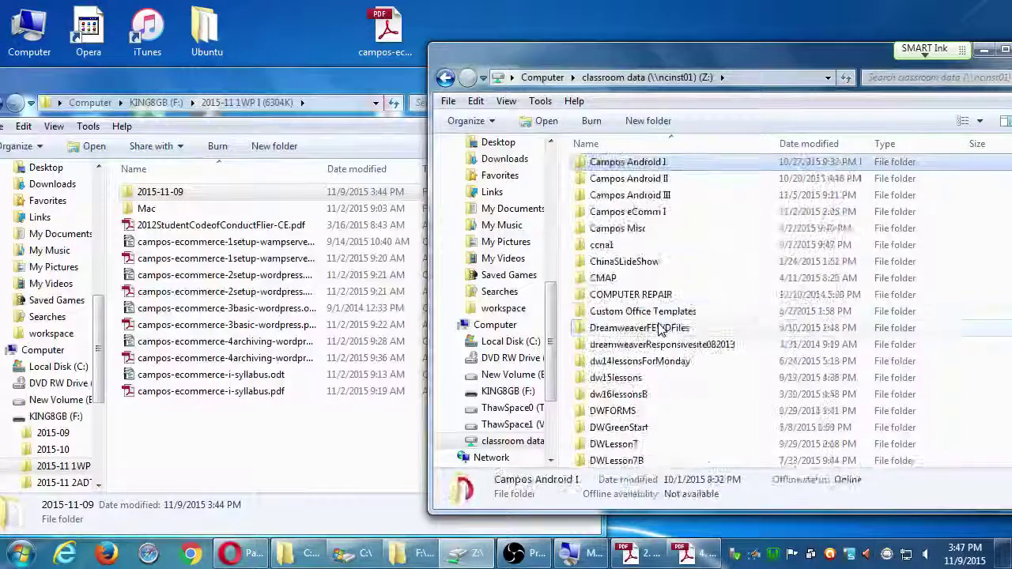
double_click(654, 214)
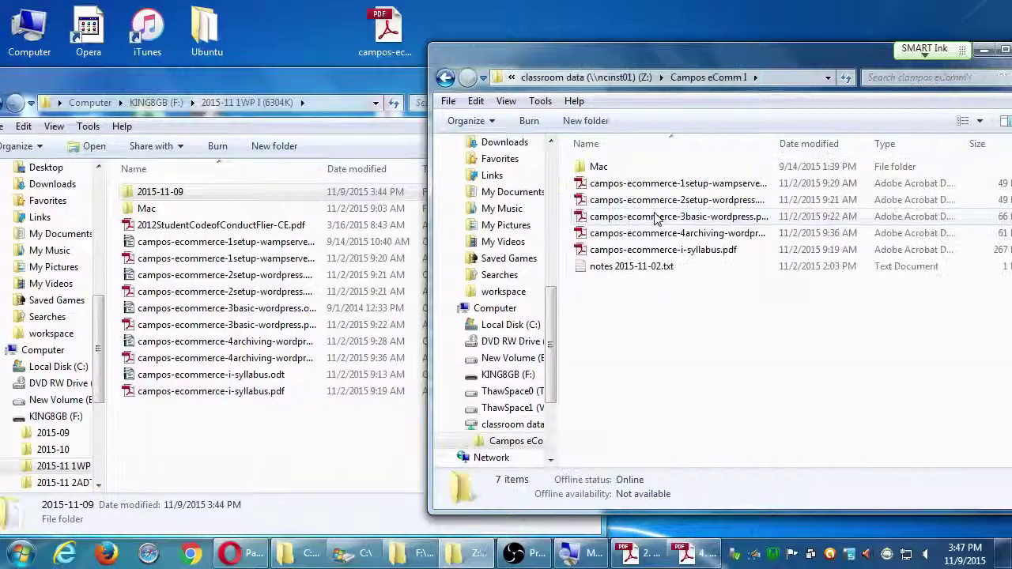
Copy the 2015-11-09 folder from the flash drive into the eComm I folder on the network drive, and close both folder windows
drag(160, 192, 666, 364)
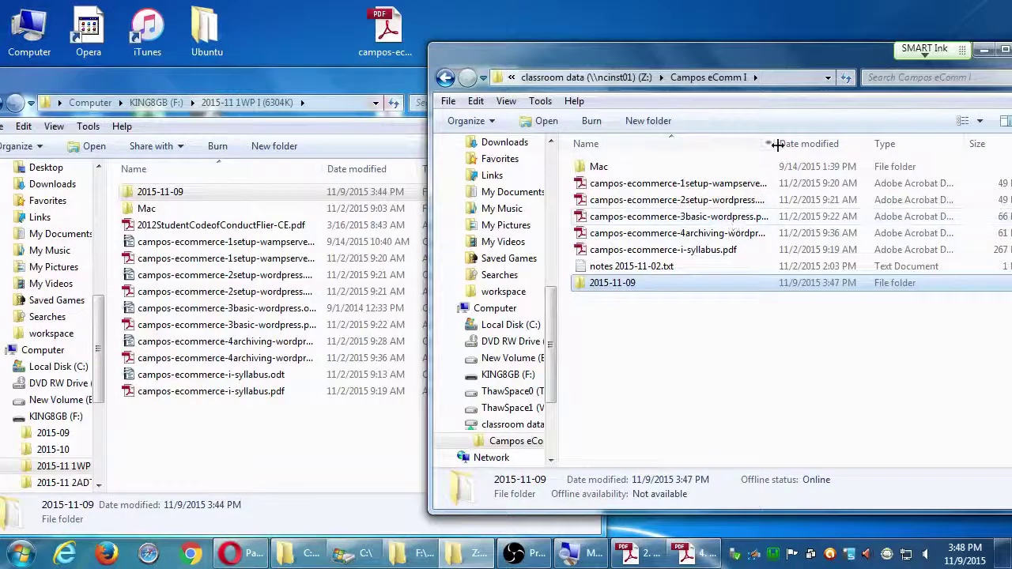
drag(924, 56, 757, 44)
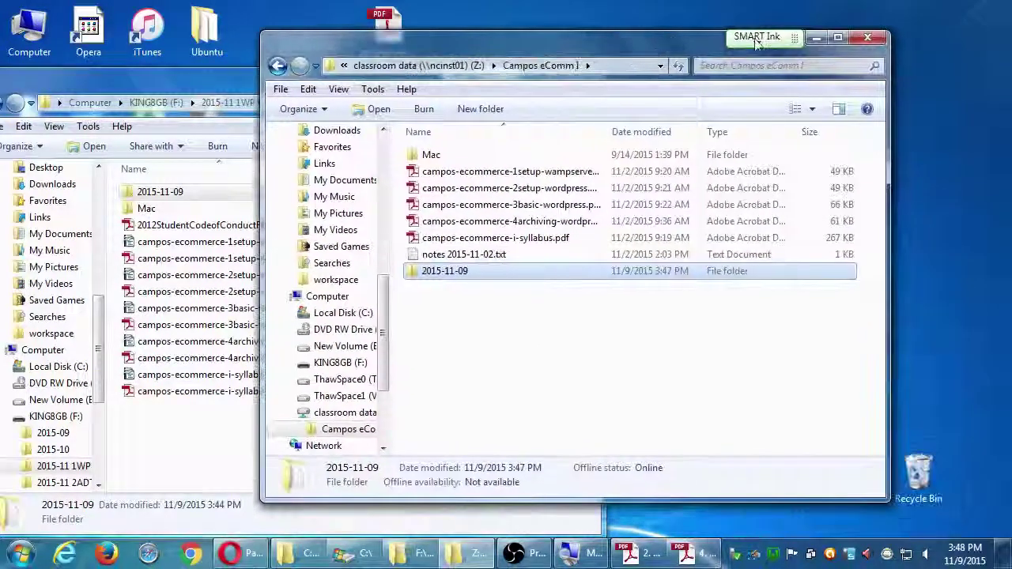
click(867, 37)
click(588, 82)
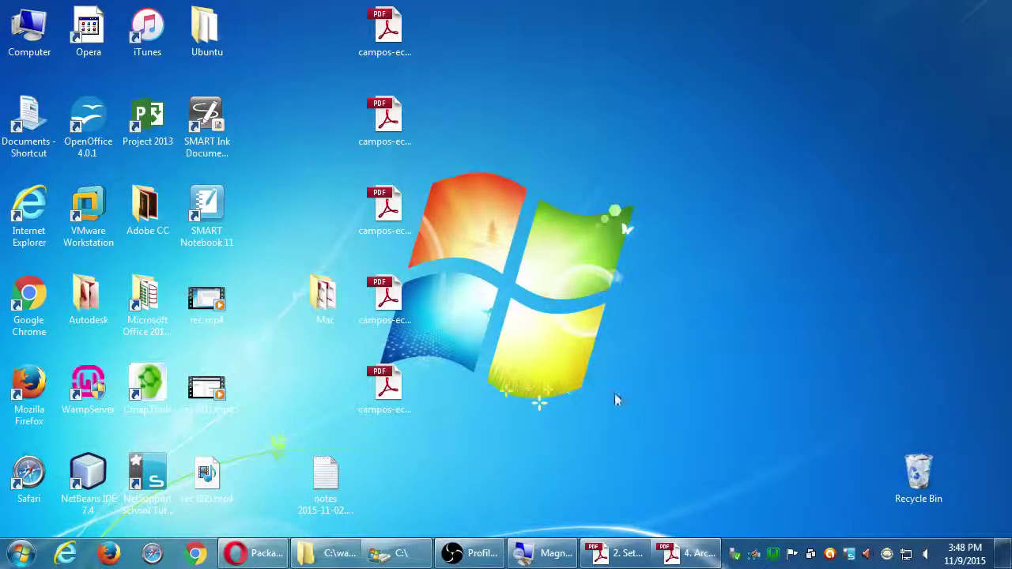
click(458, 553)
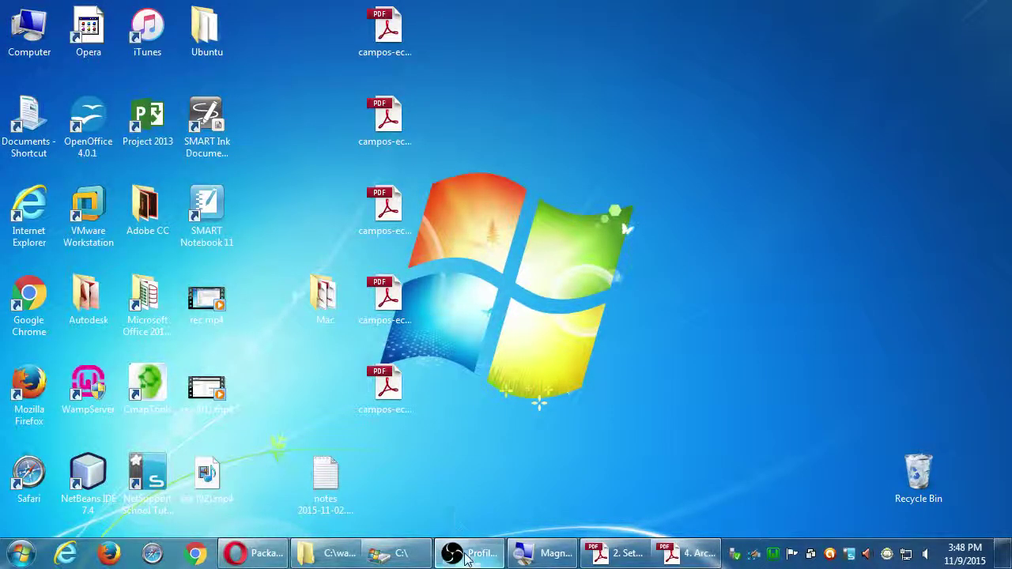